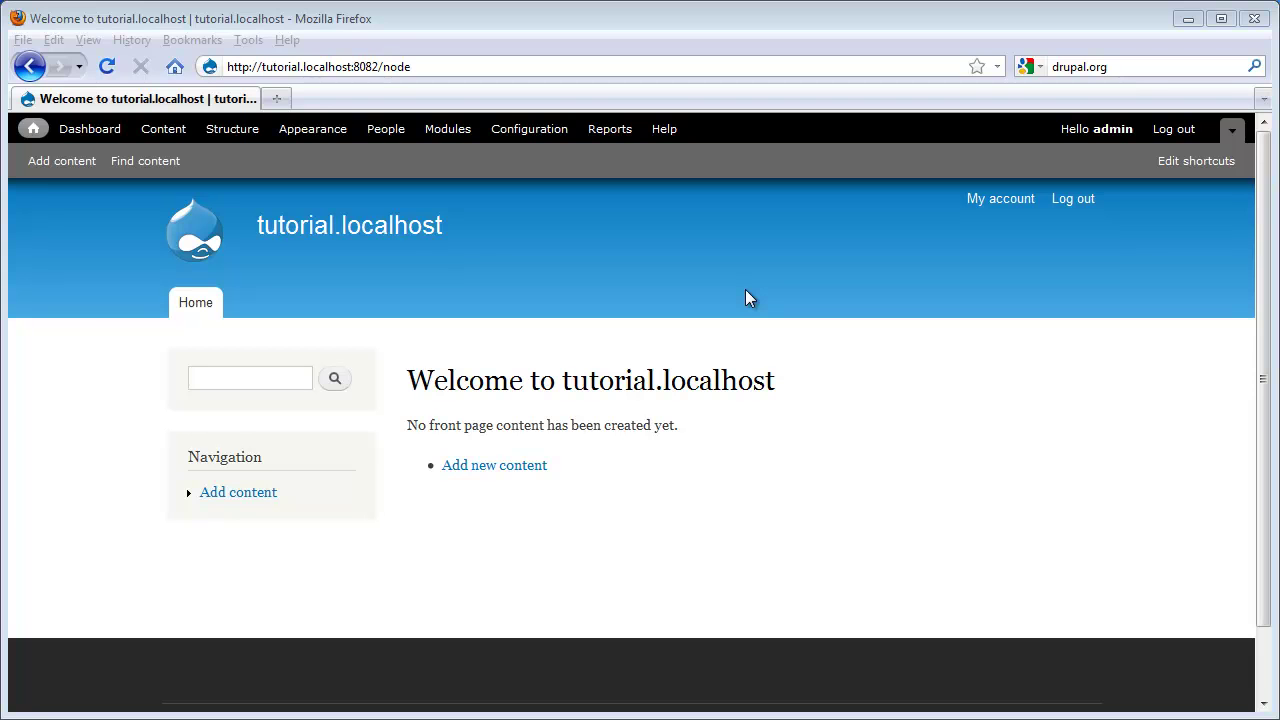
Step: Sign out, then log back in as the administrator from the /user login page
left_click(1173, 130)
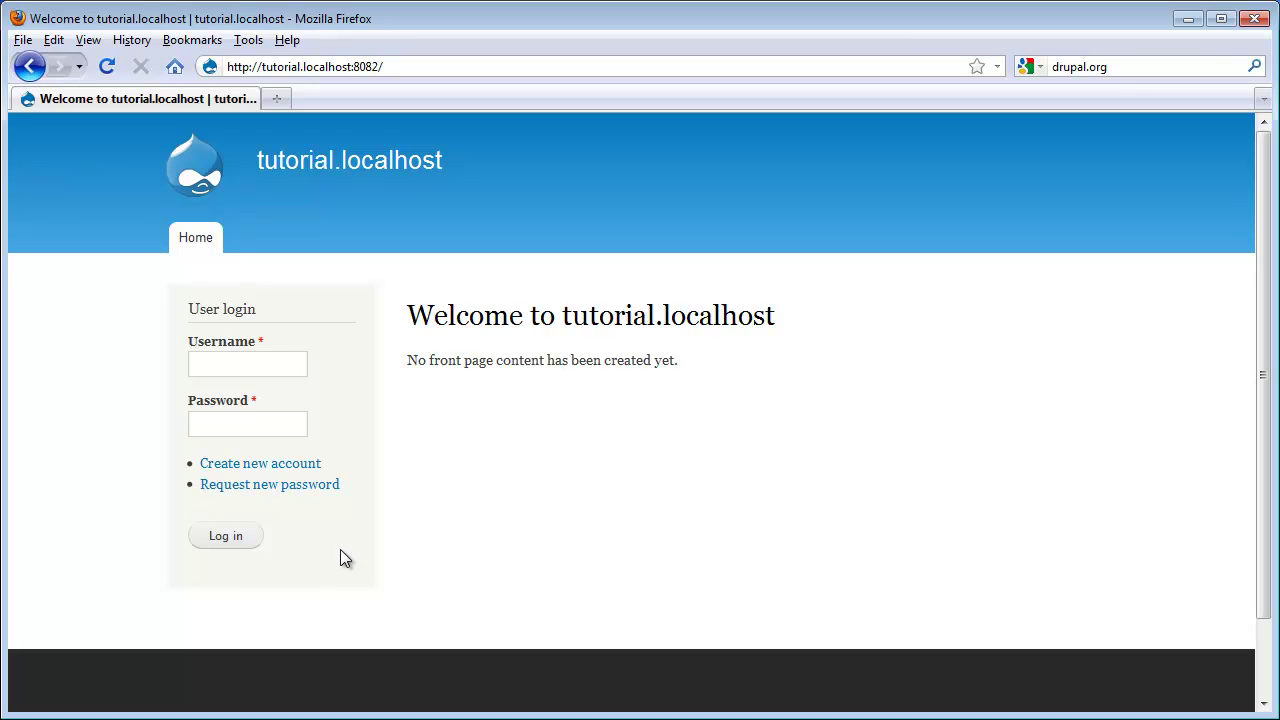
left_click(421, 60)
left_click(421, 60)
type("user")
key("Return")
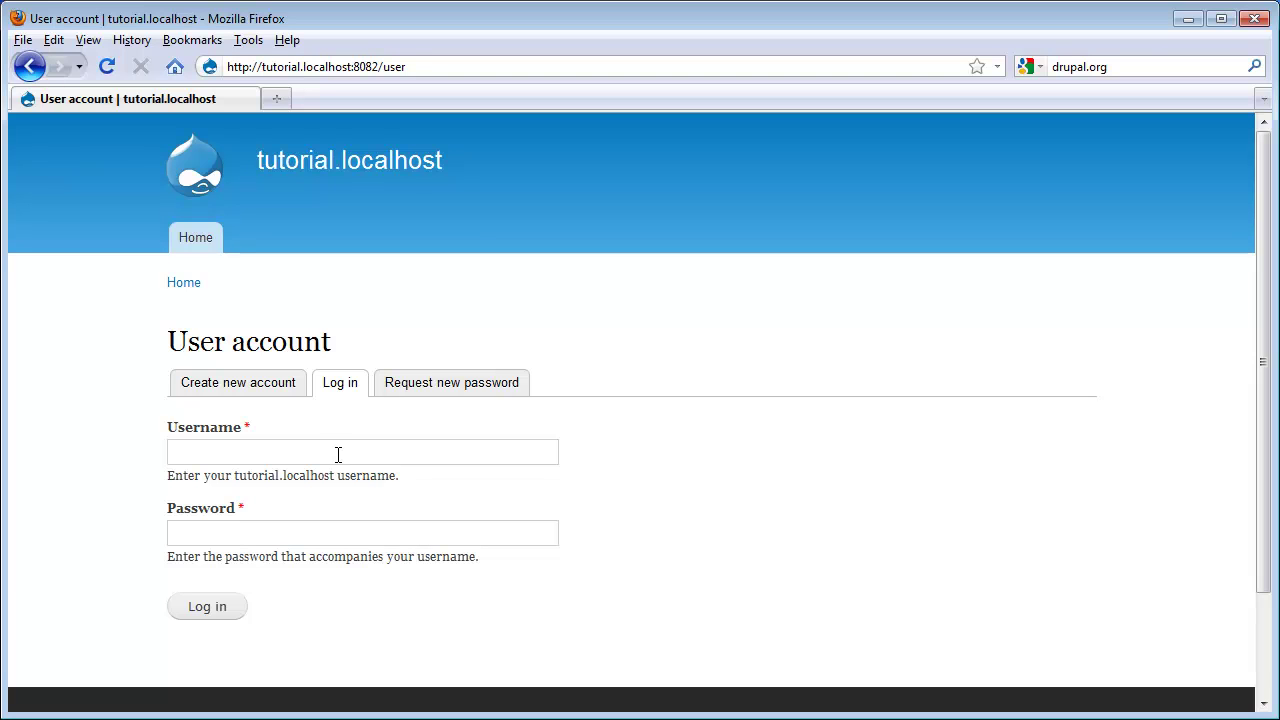
left_click(30, 66)
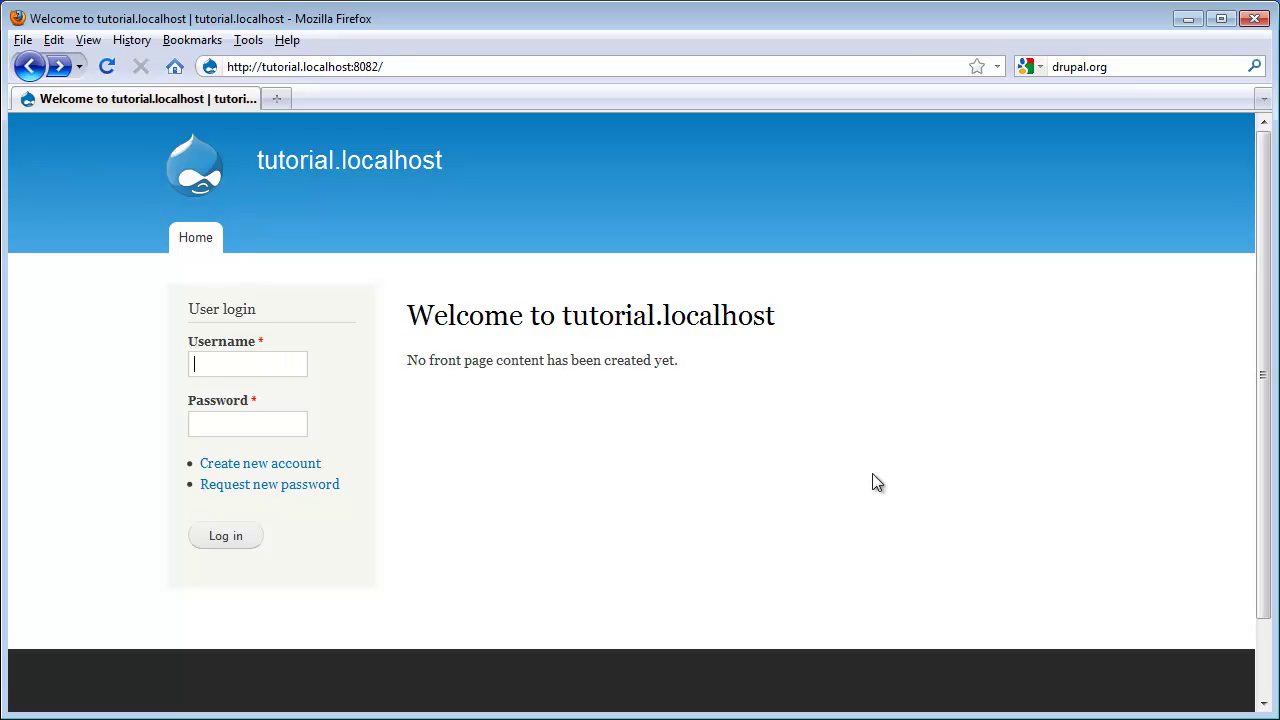
type("admin")
key("Tab")
type("admin")
left_click(232, 540)
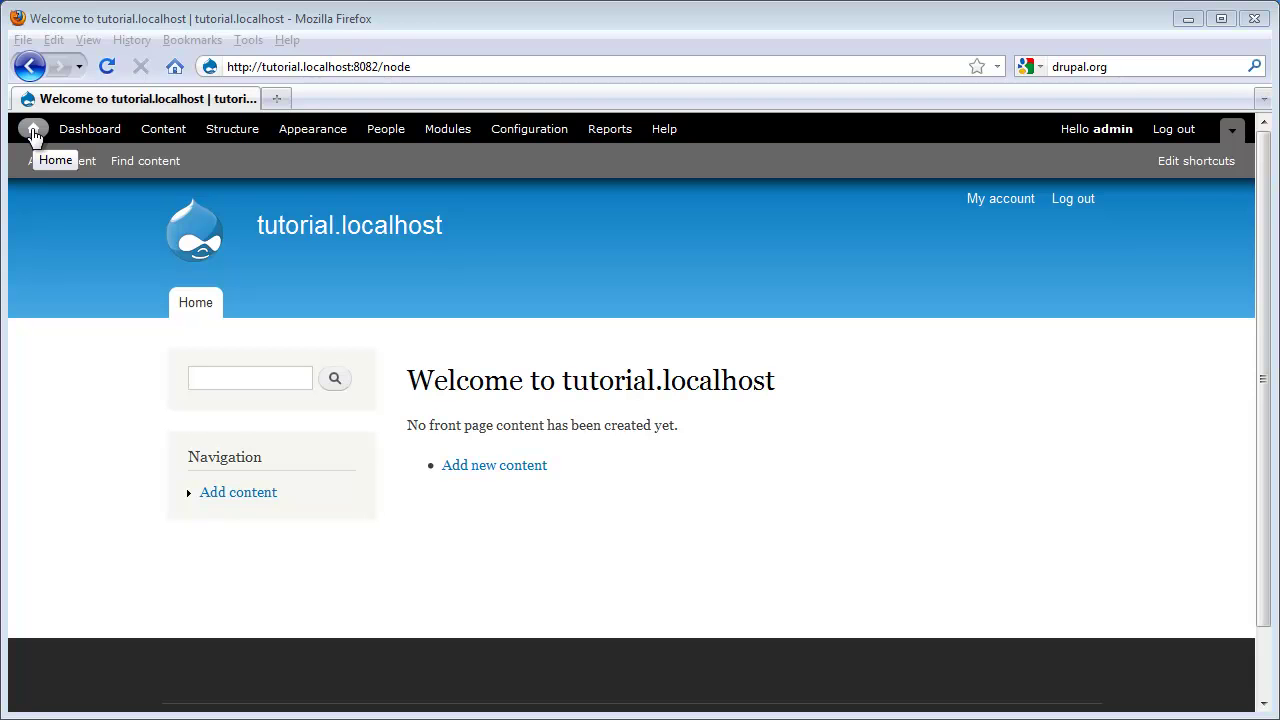
Step: From the front page, open the Dashboard overlay, close it, and reopen it
left_click(33, 131)
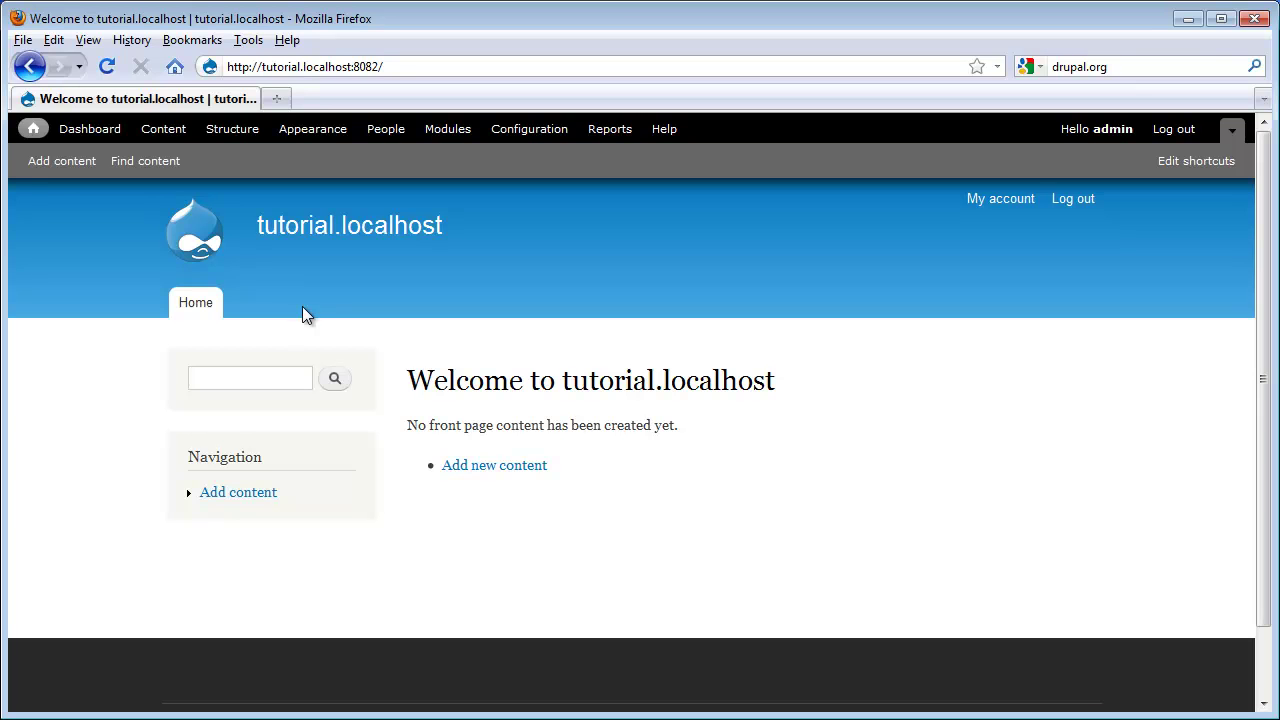
left_click(33, 133)
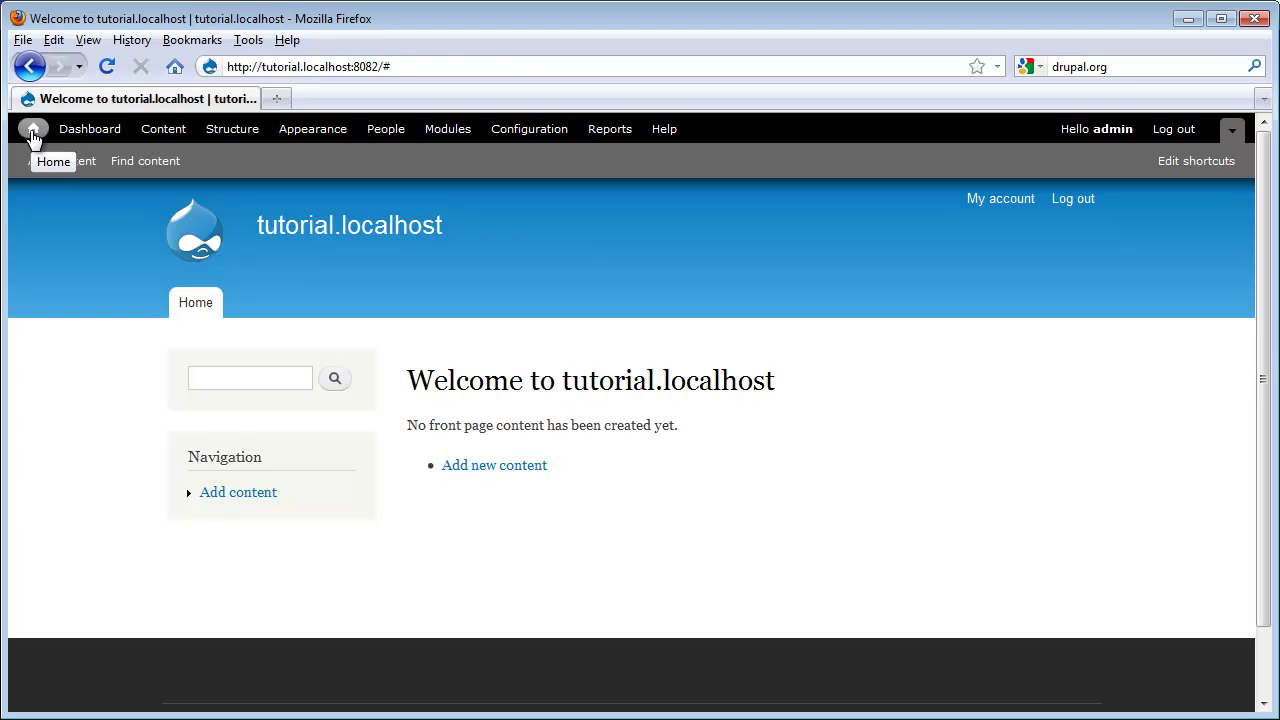
left_click(68, 131)
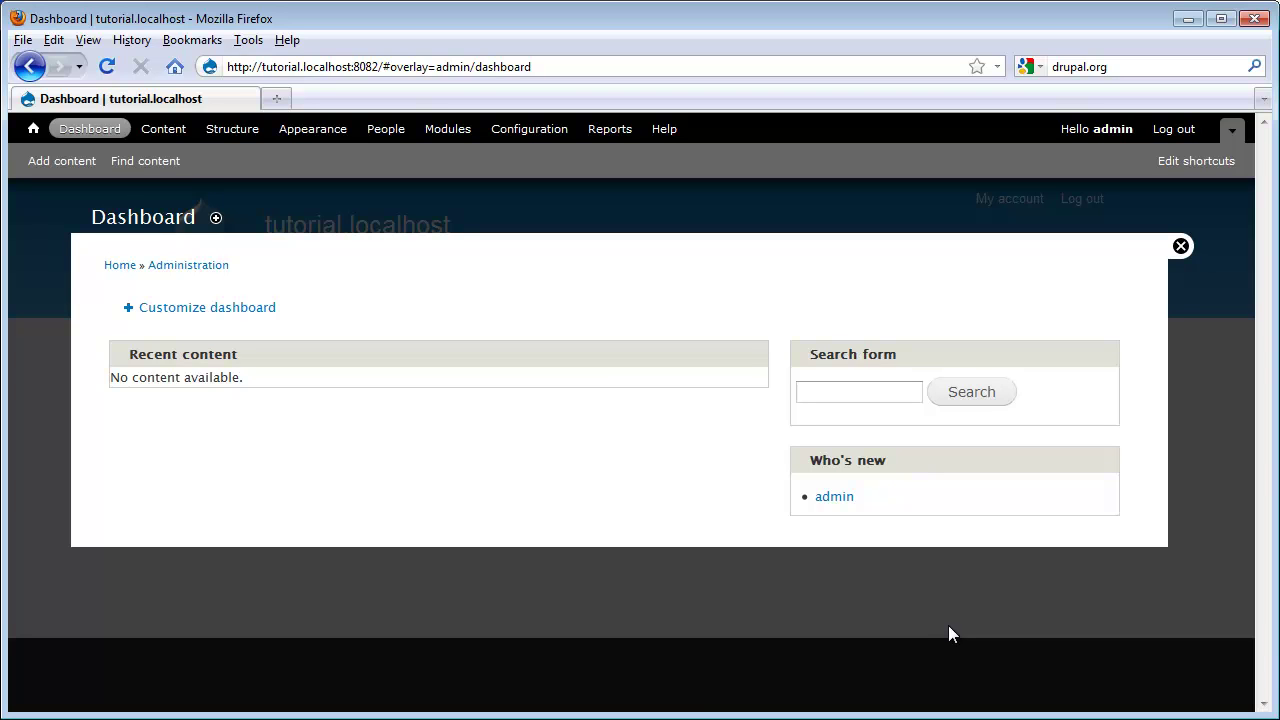
left_click(1181, 246)
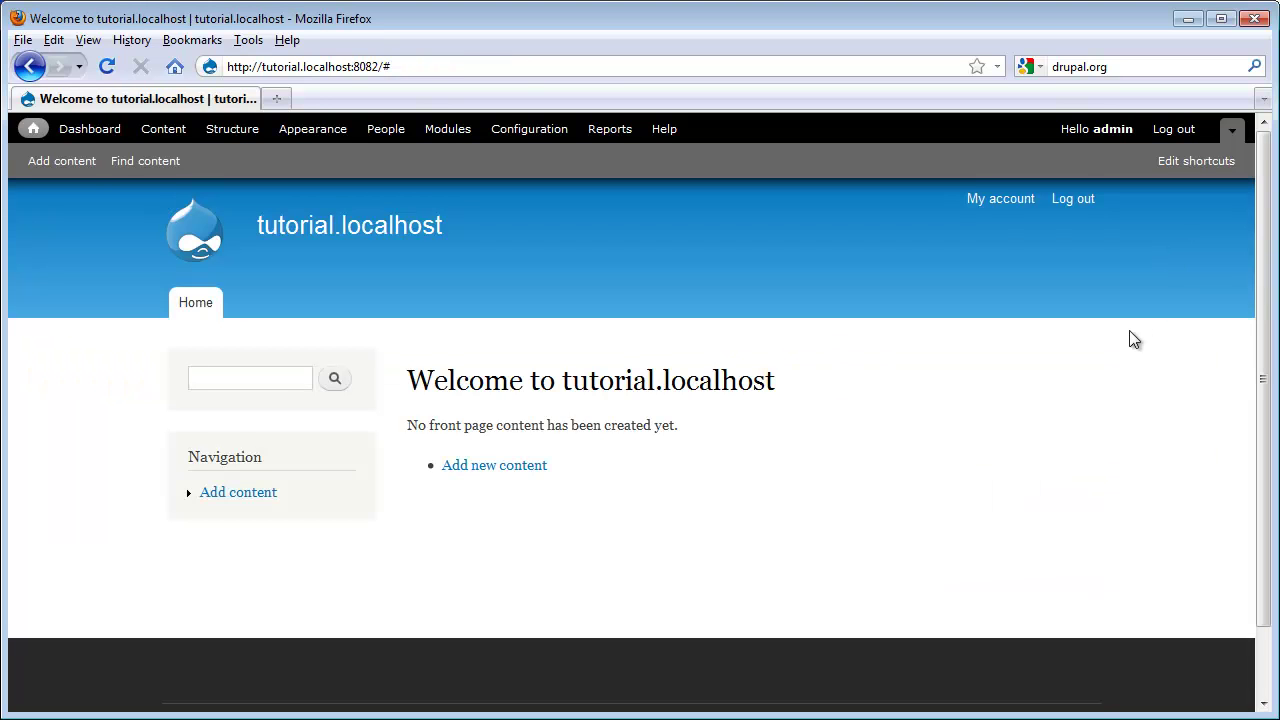
left_click(75, 133)
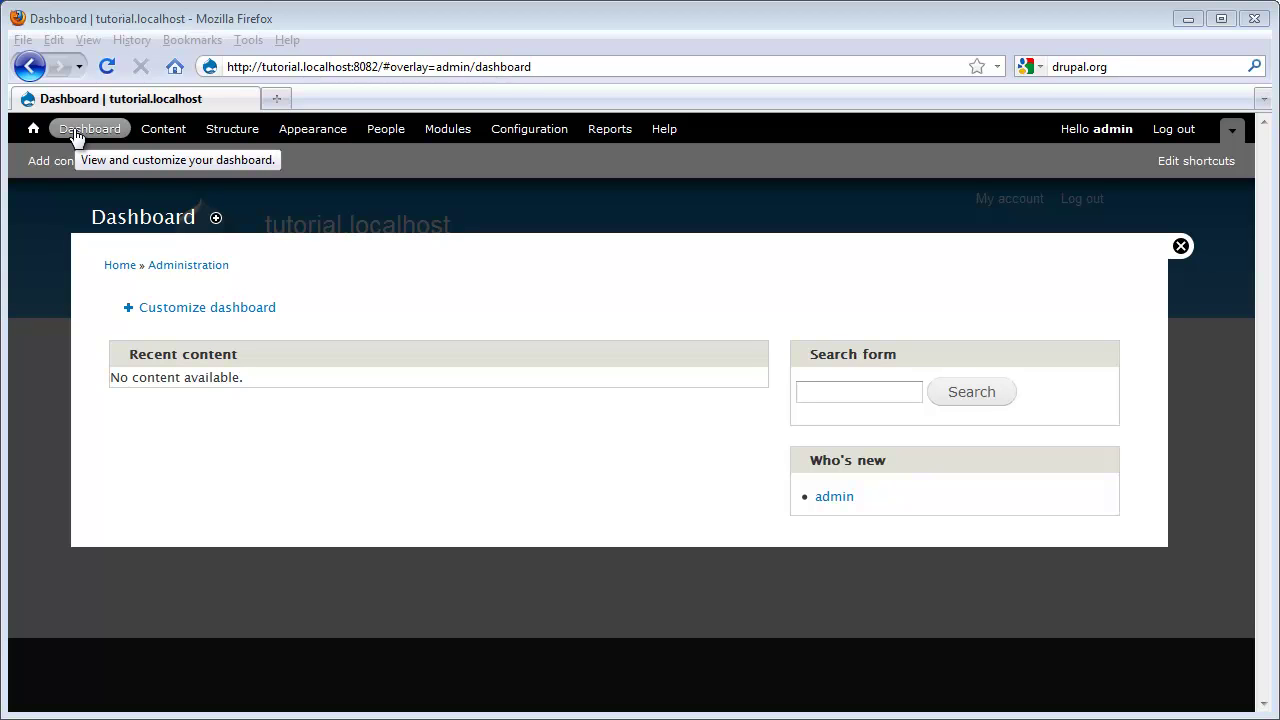
Step: Customize the dashboard to place Recent comments below Recent content
left_click(157, 307)
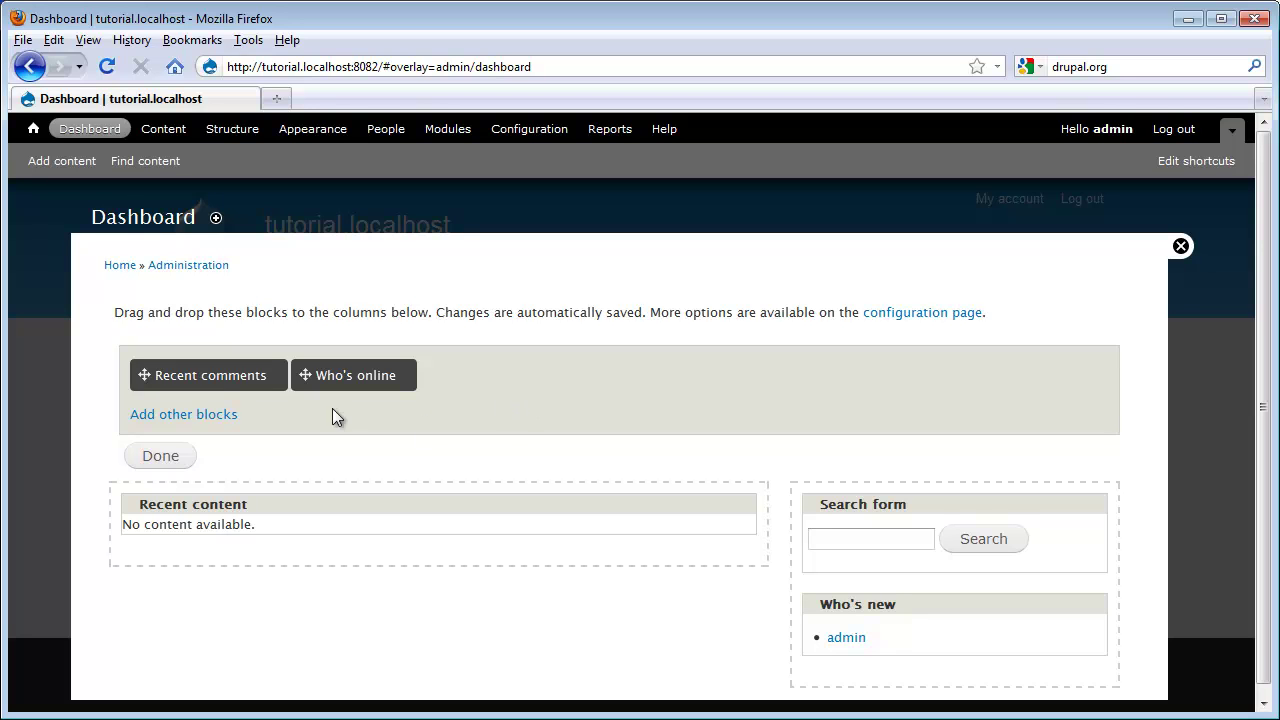
left_click_drag(217, 375, 190, 624)
left_click(163, 456)
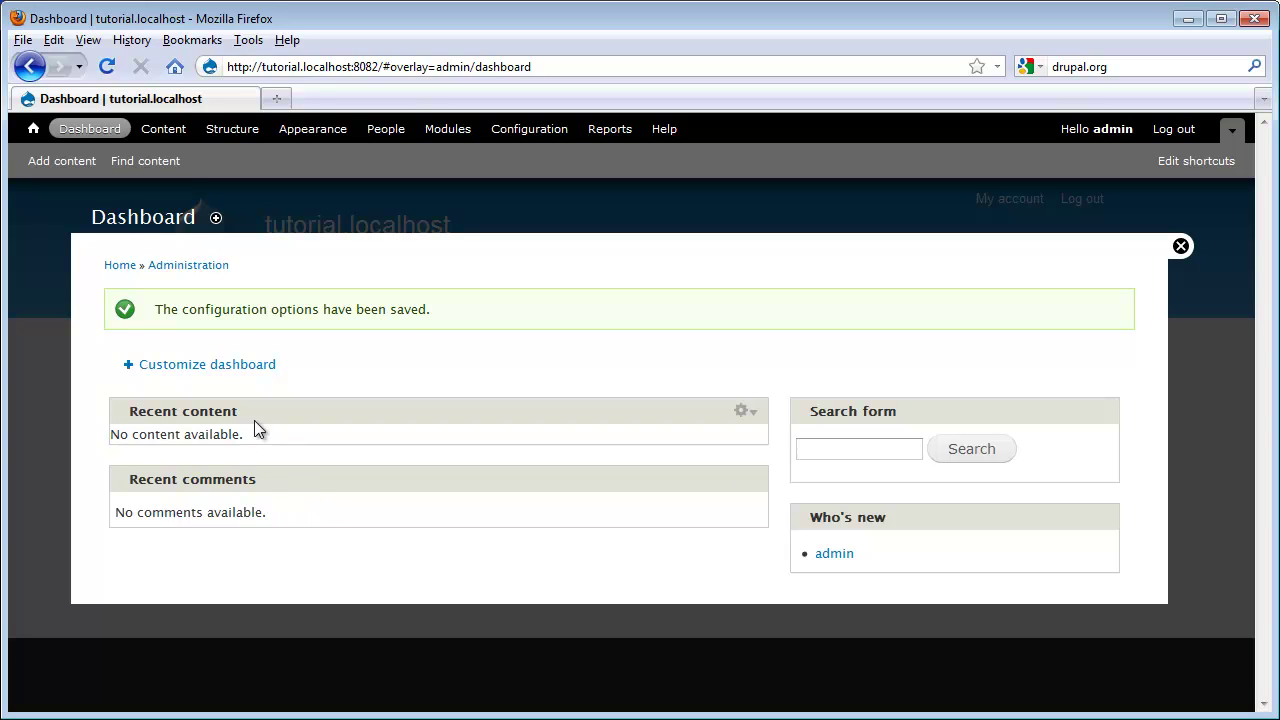
Step: Customize again to drag the Who's new block off the dashboard, then save
left_click(268, 365)
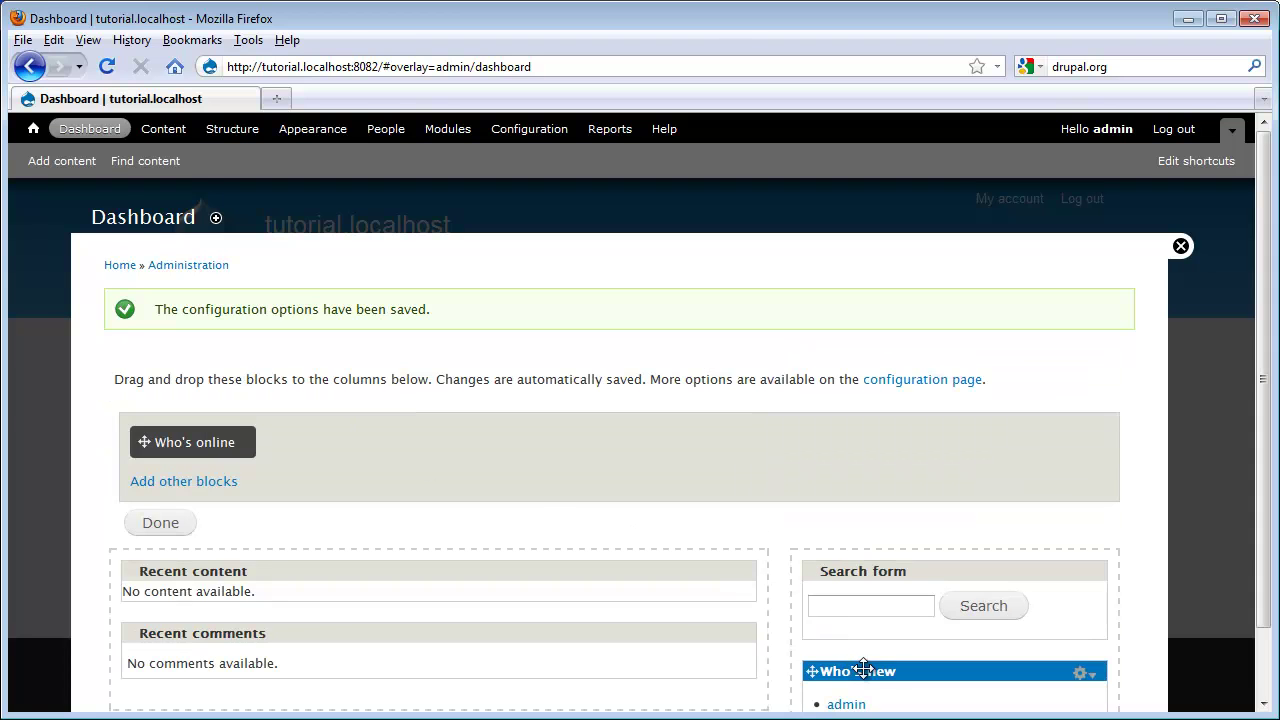
left_click_drag(866, 672, 418, 433)
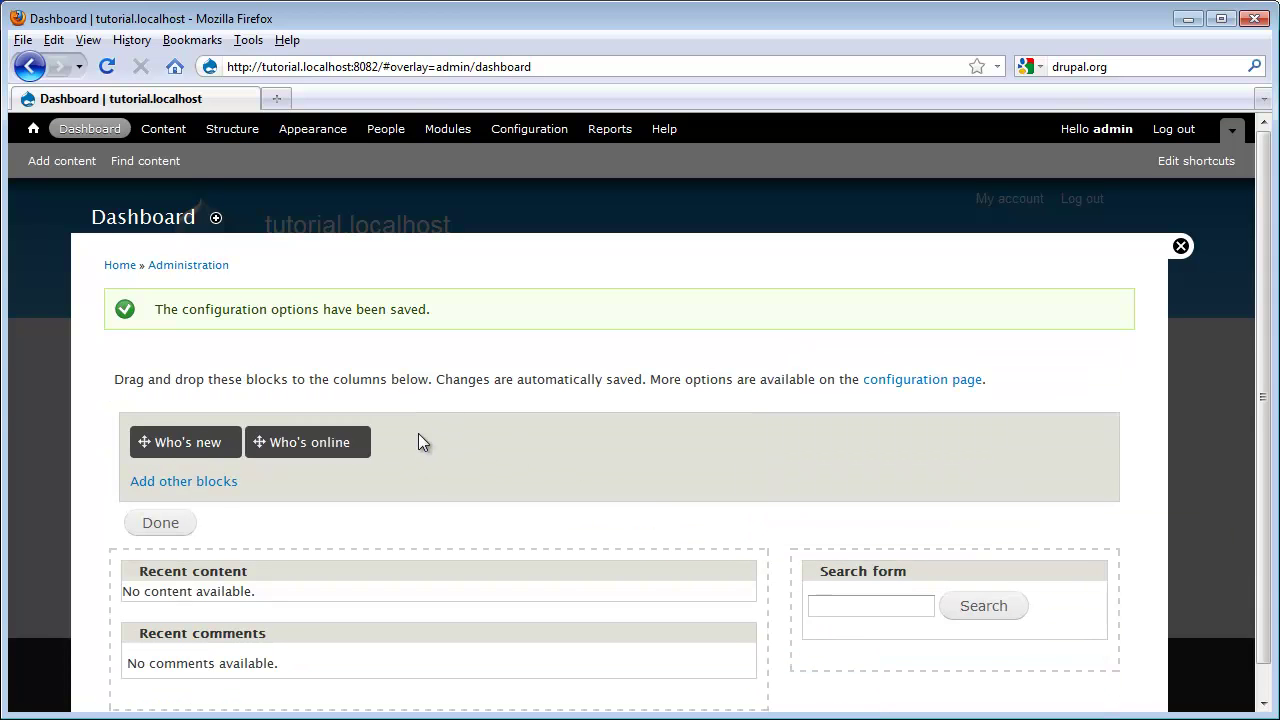
left_click(160, 524)
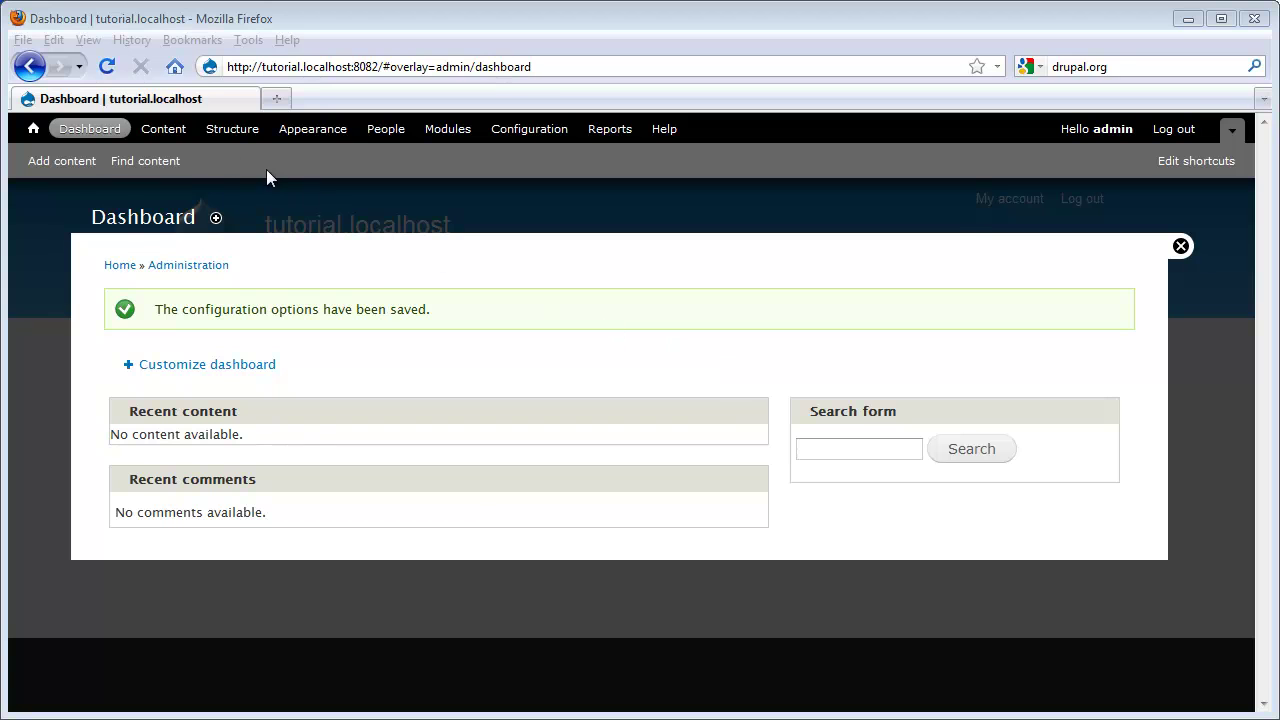
Step: View the Content list and its Comments tab, then go to Structure
left_click(163, 130)
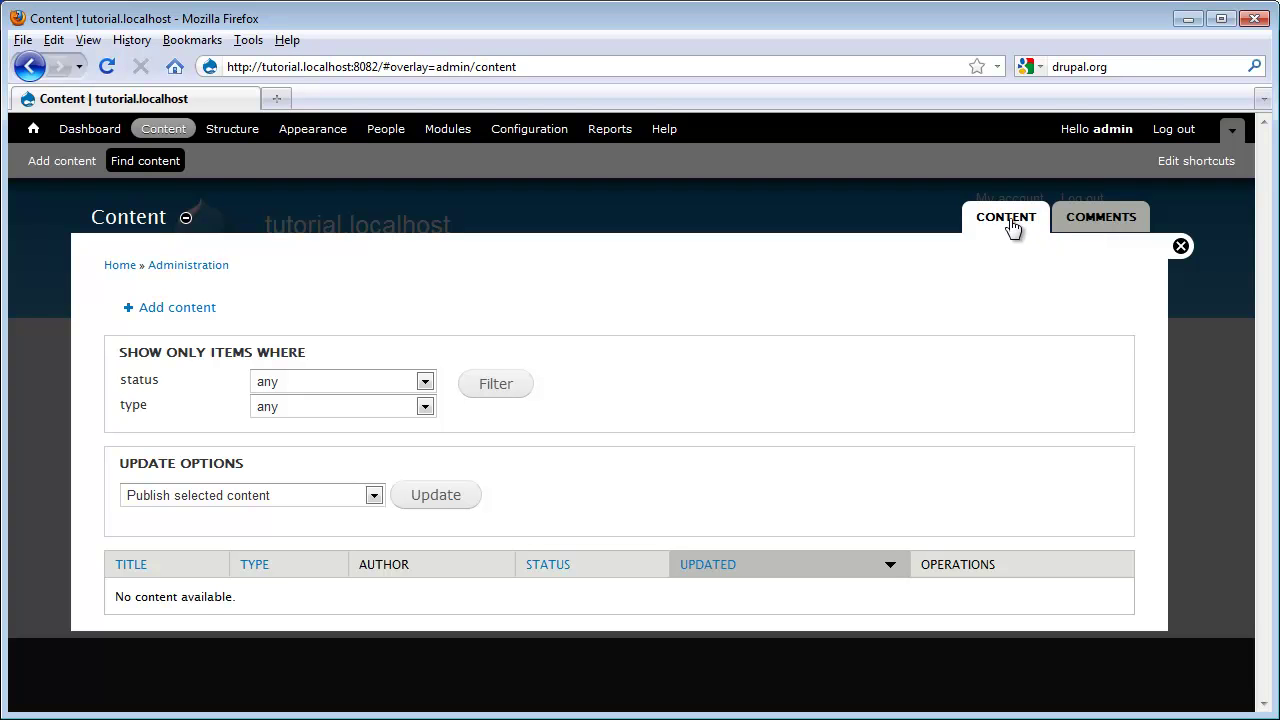
left_click(1095, 228)
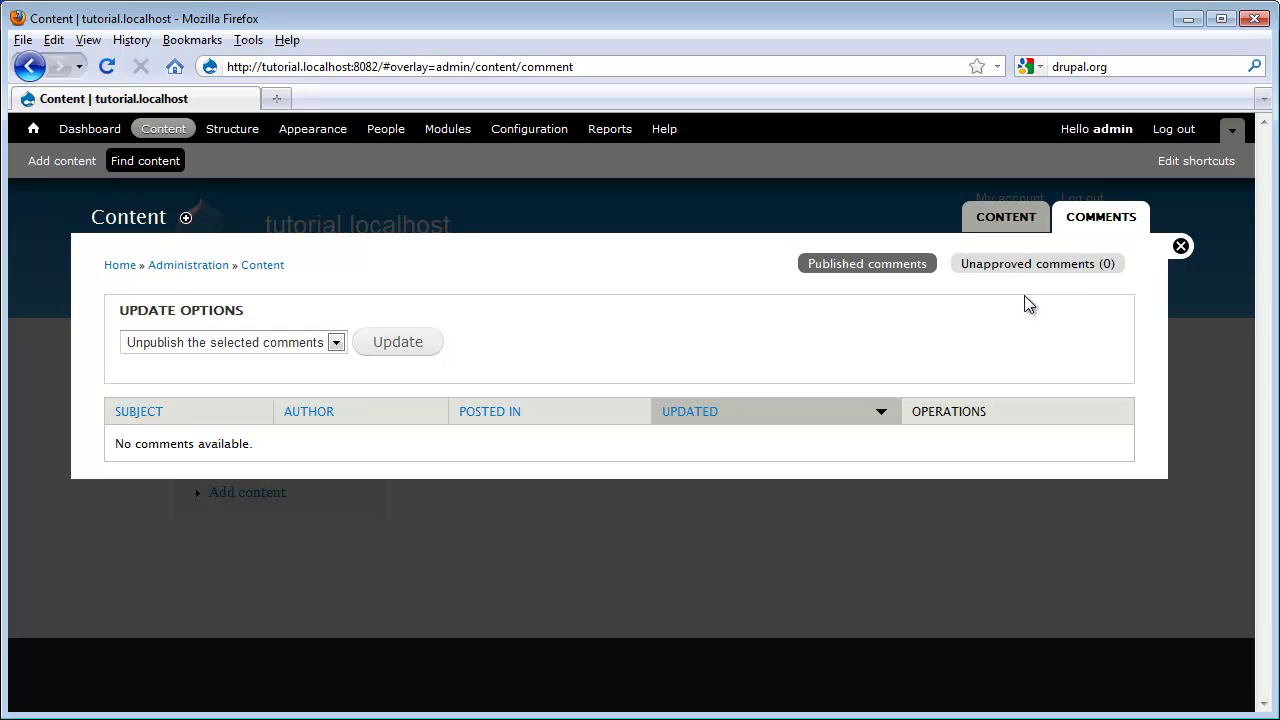
left_click(234, 134)
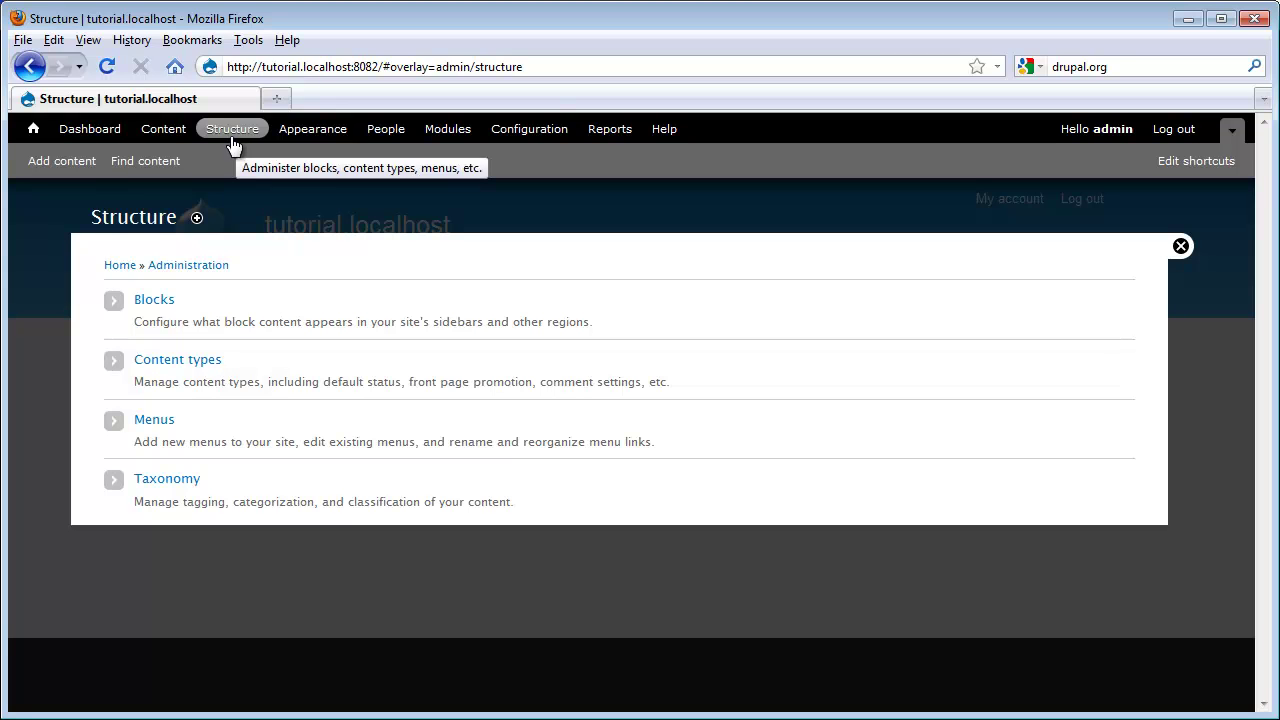
Step: Browse Appearance and the Bartik theme's colour settings, then go to People
left_click(289, 132)
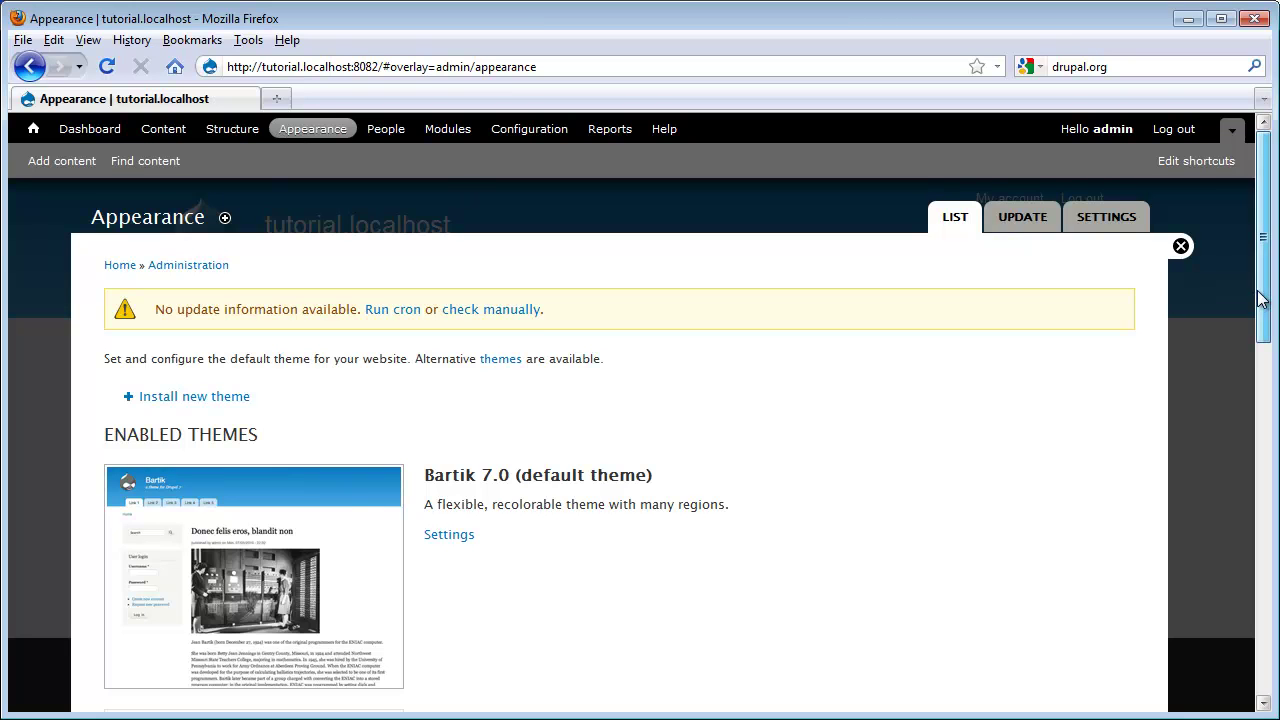
mouse_move(1262, 300)
left_mouse_down()
mouse_move(1249, 571)
mouse_move(1262, 300)
left_mouse_up()
left_click(449, 535)
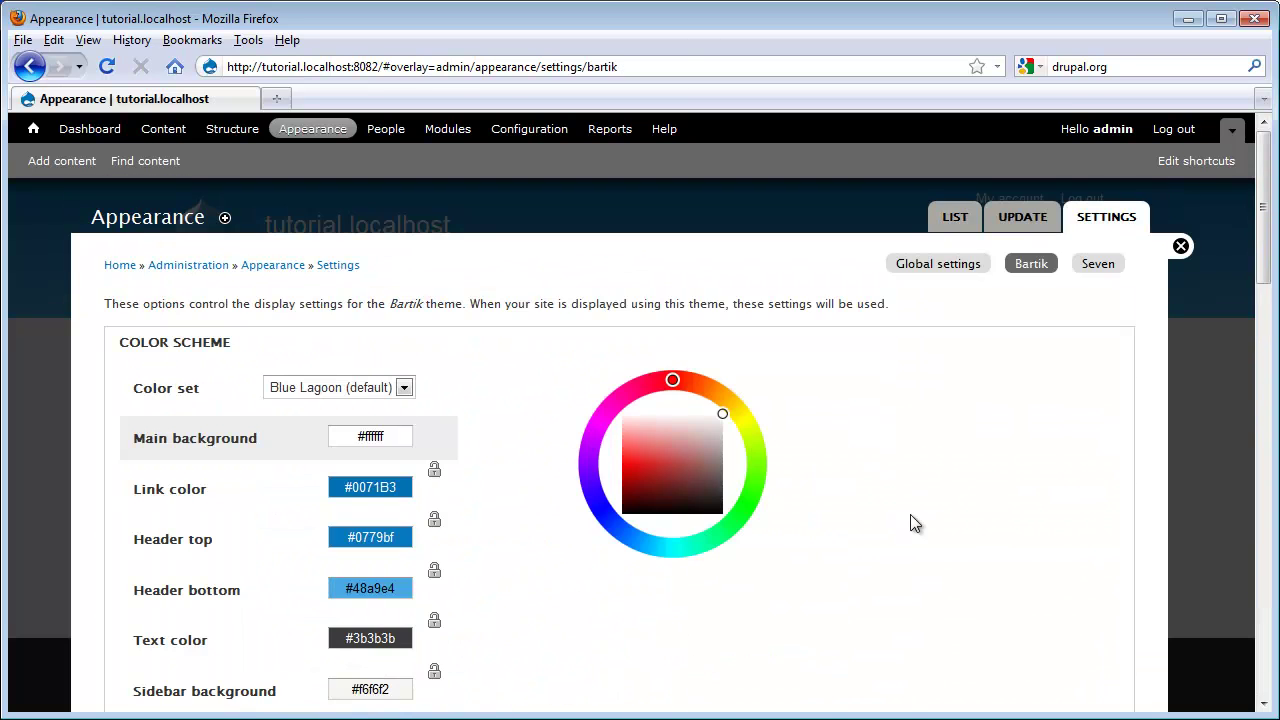
scroll(950, 432, "down", 10)
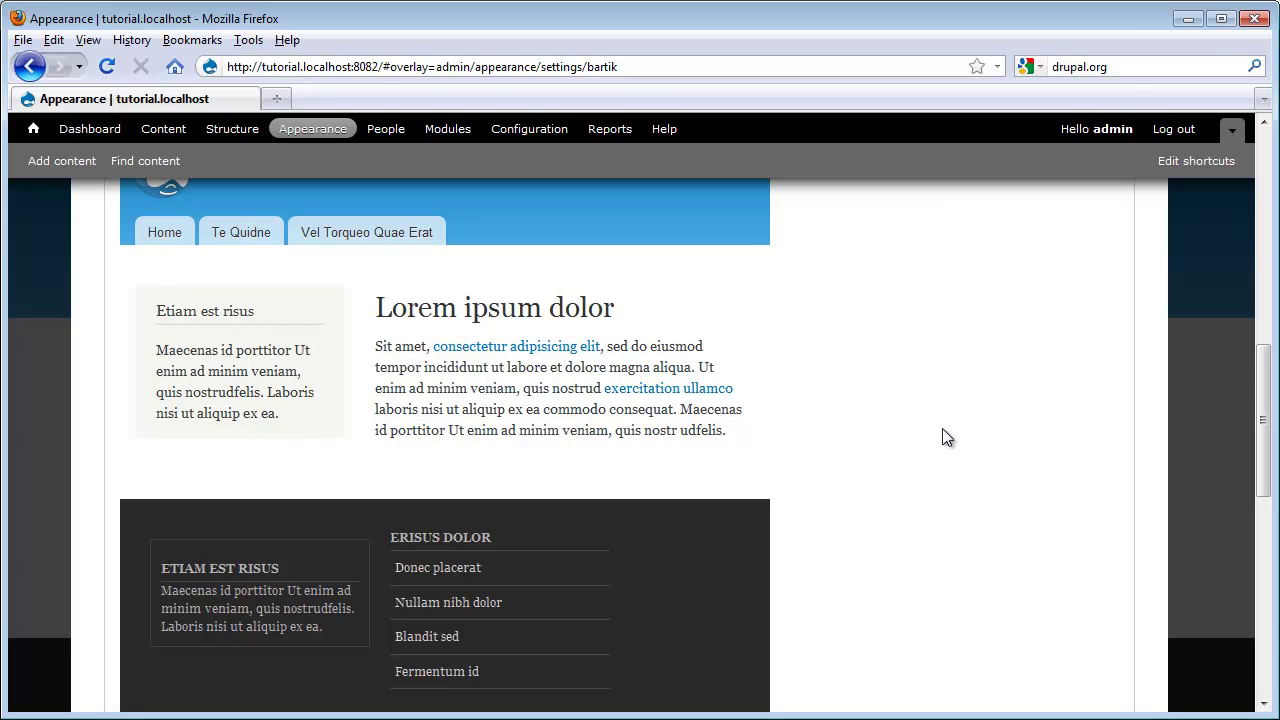
left_click(385, 130)
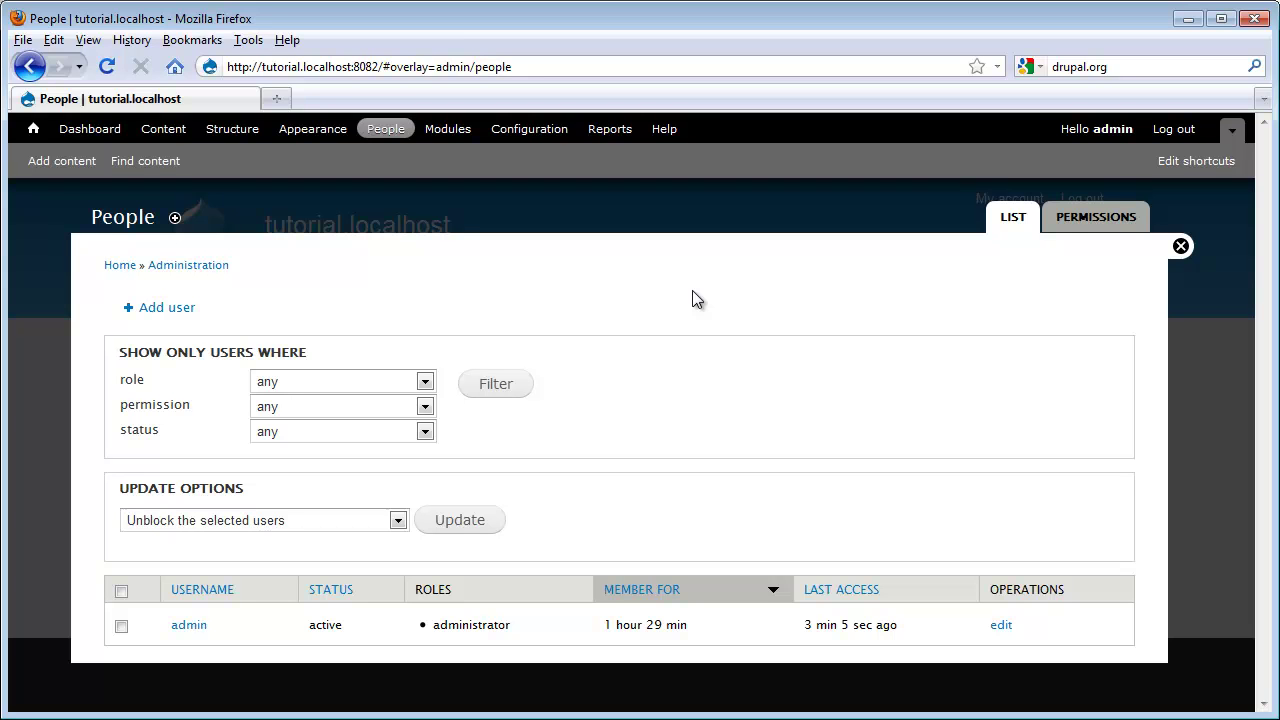
Step: Check the Permissions table and the Roles list, then go to Modules
left_click(1063, 218)
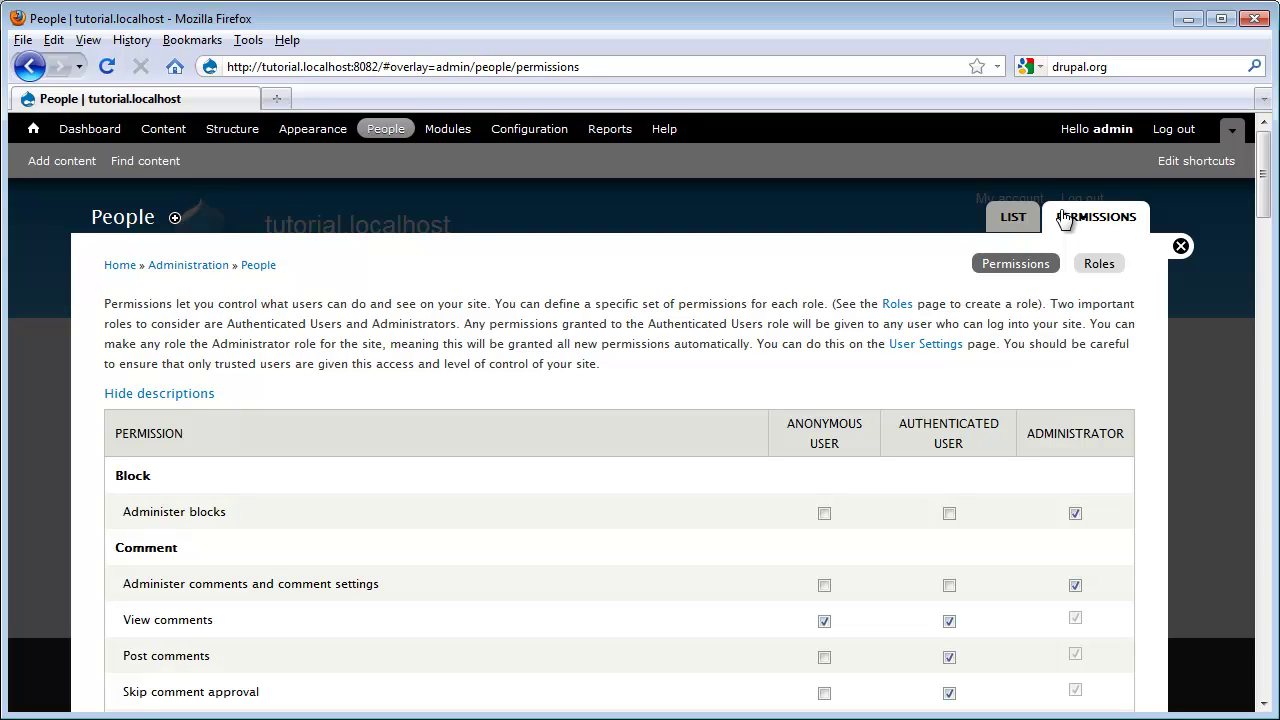
left_click(1096, 263)
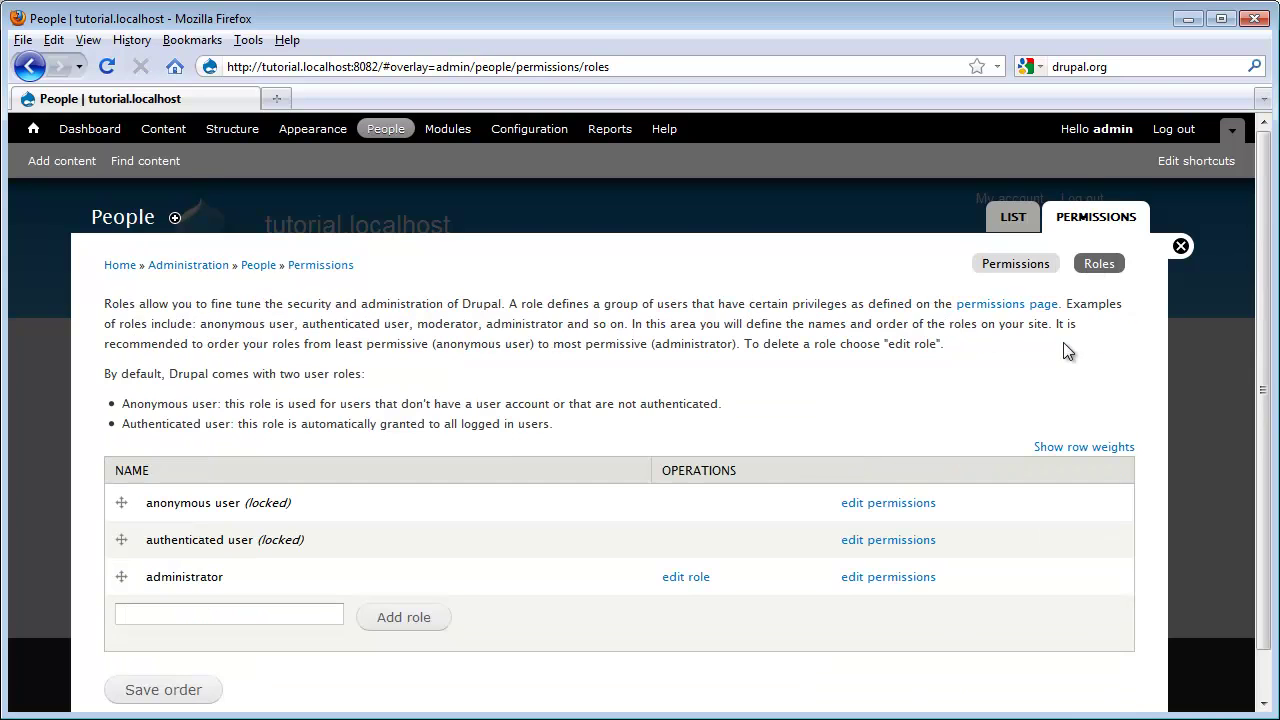
left_click(982, 263)
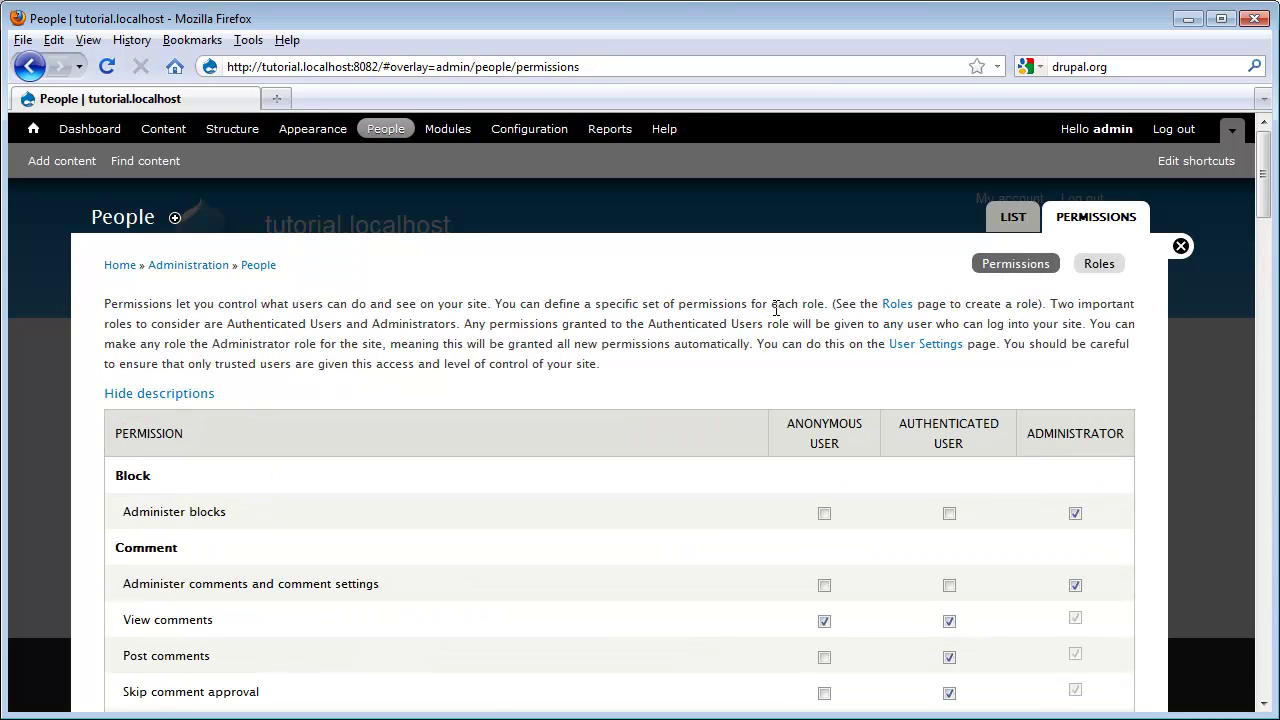
scroll(776, 312, "down", 10)
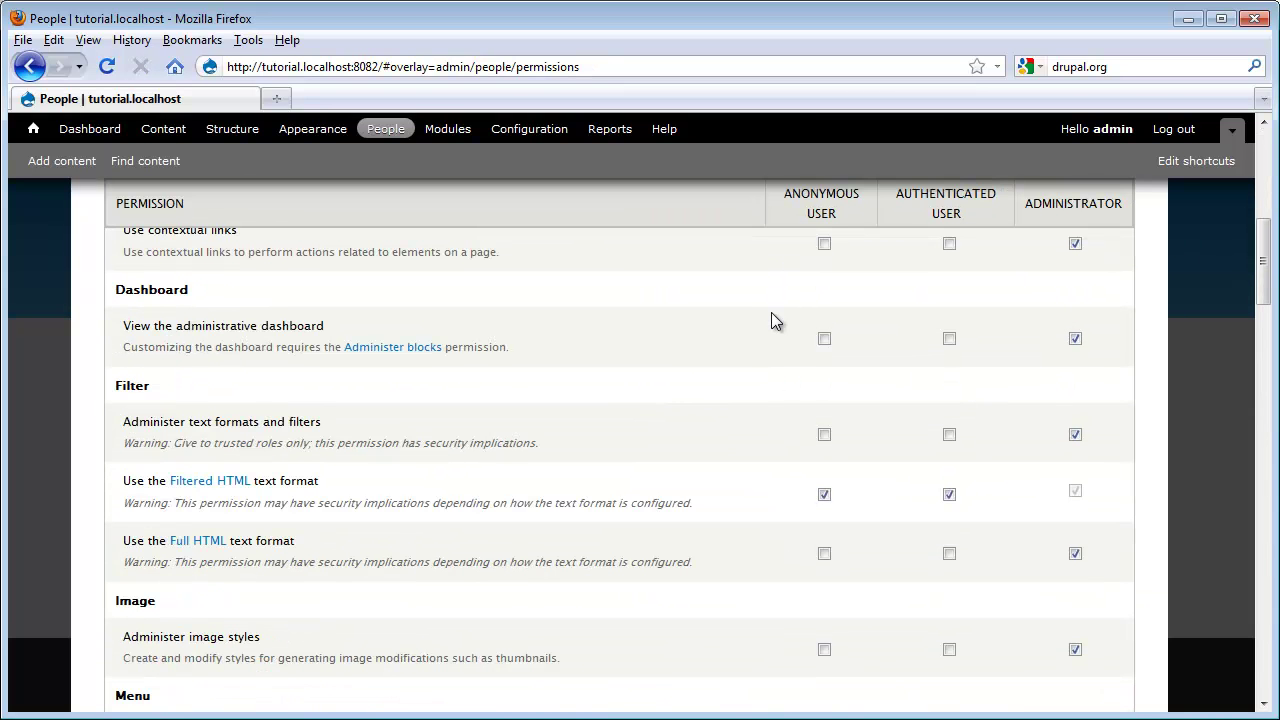
left_click(447, 129)
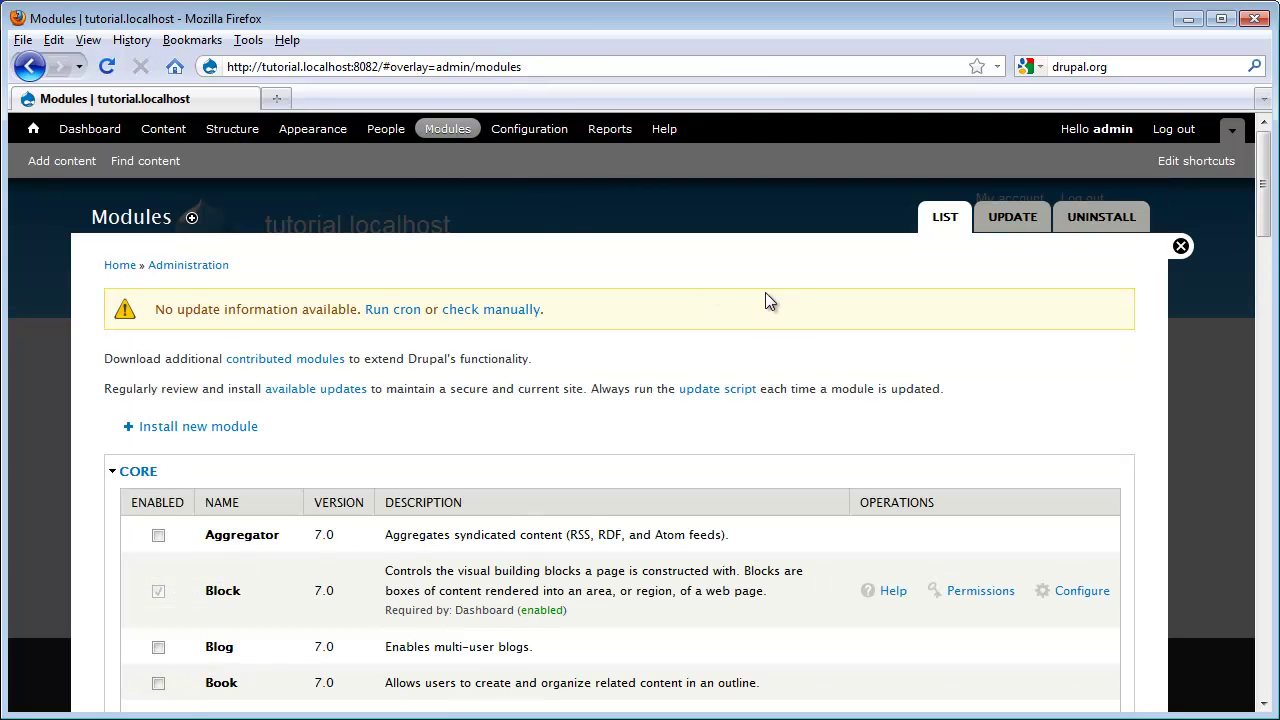
Step: Scroll through the Modules list and open 'Install new module'
scroll(757, 300, "down", 12)
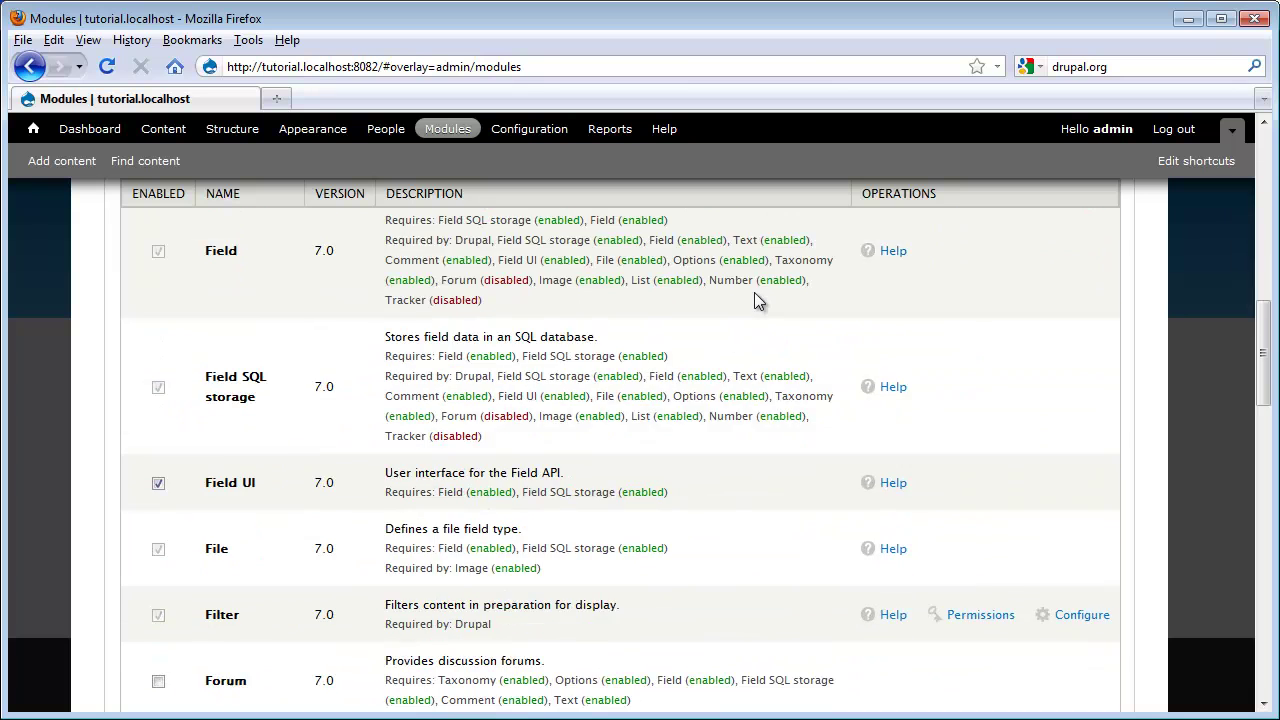
scroll(757, 300, "down", 7)
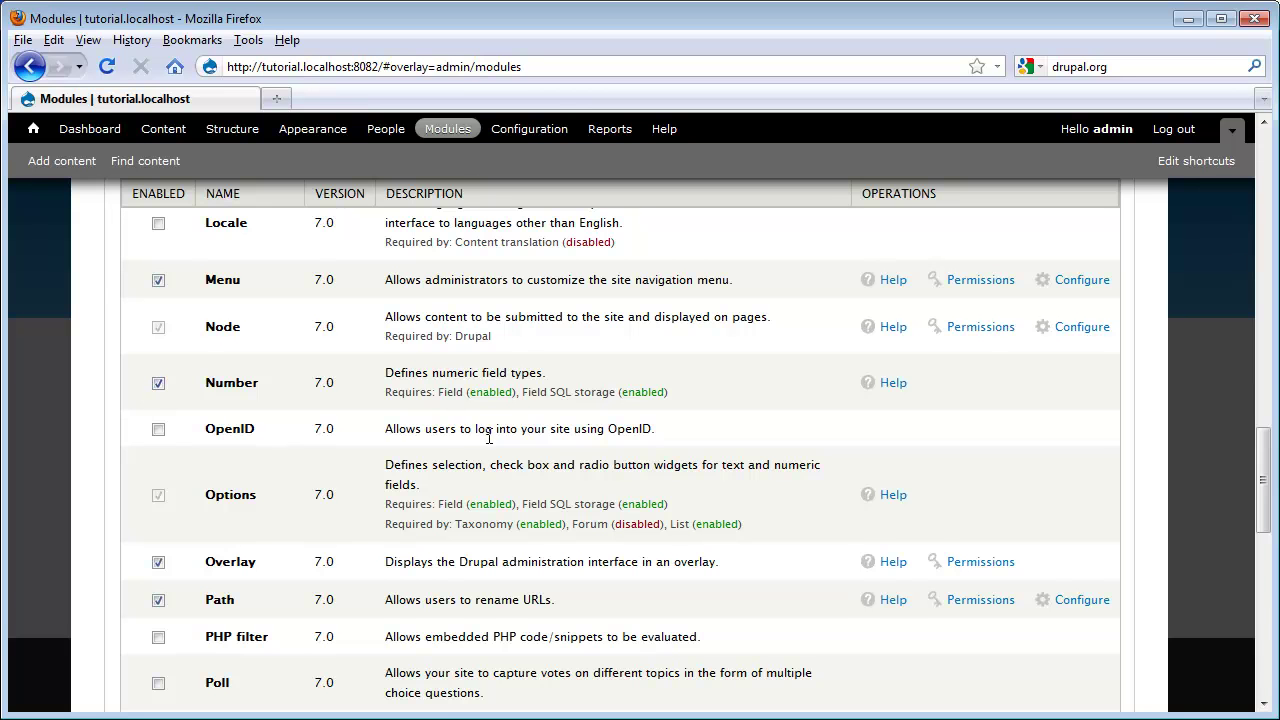
scroll(480, 432, "up", 8)
scroll(479, 435, "up", 8)
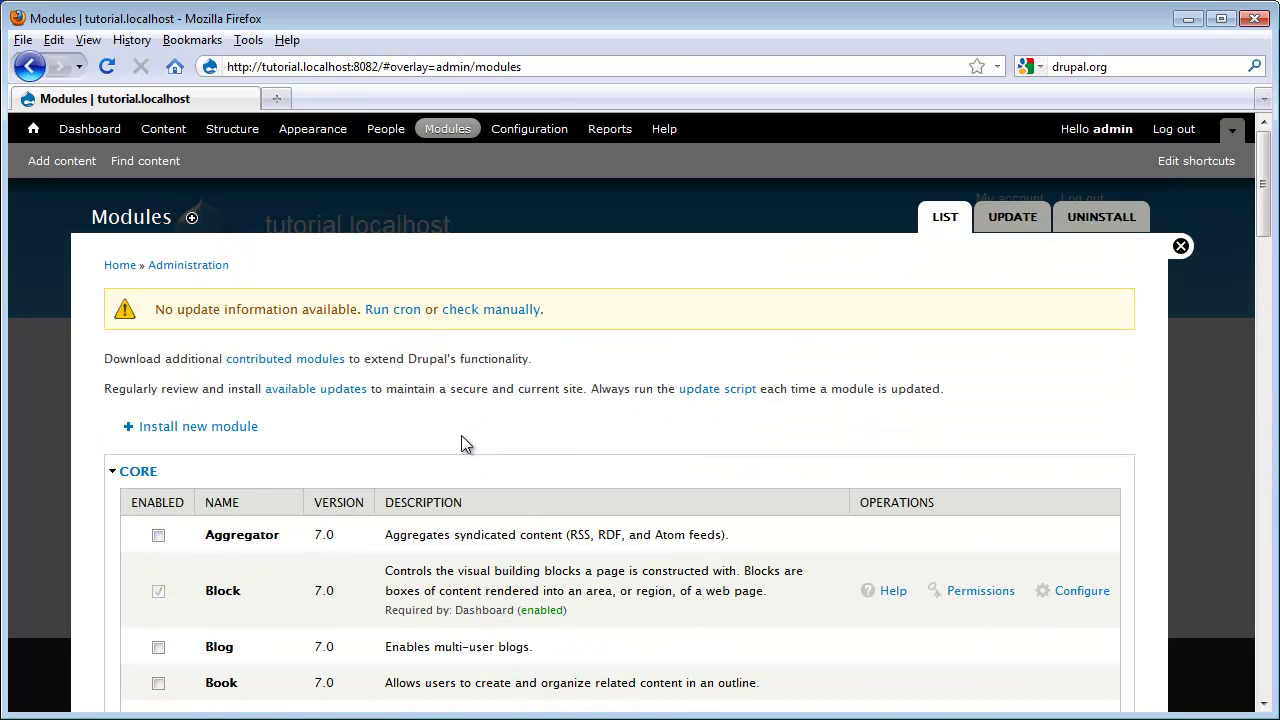
left_click(230, 426)
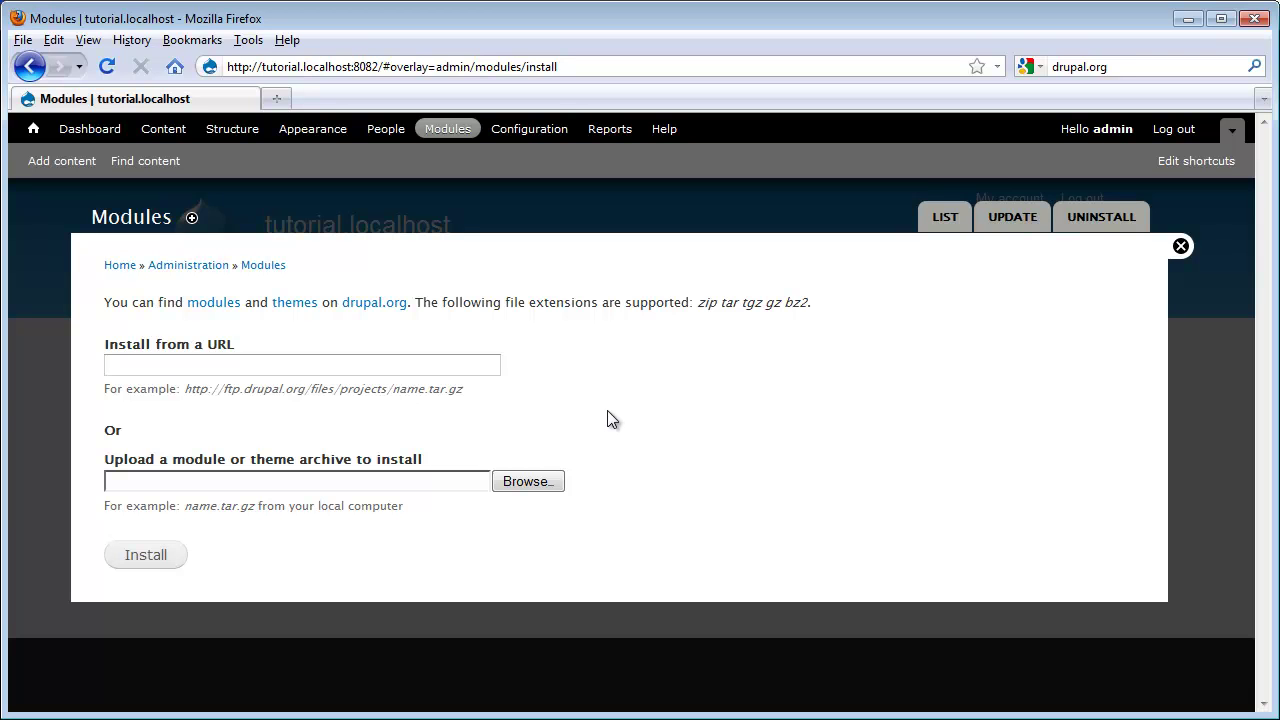
Step: Open Configuration from the toolbar and scroll through its settings groups
left_click(534, 136)
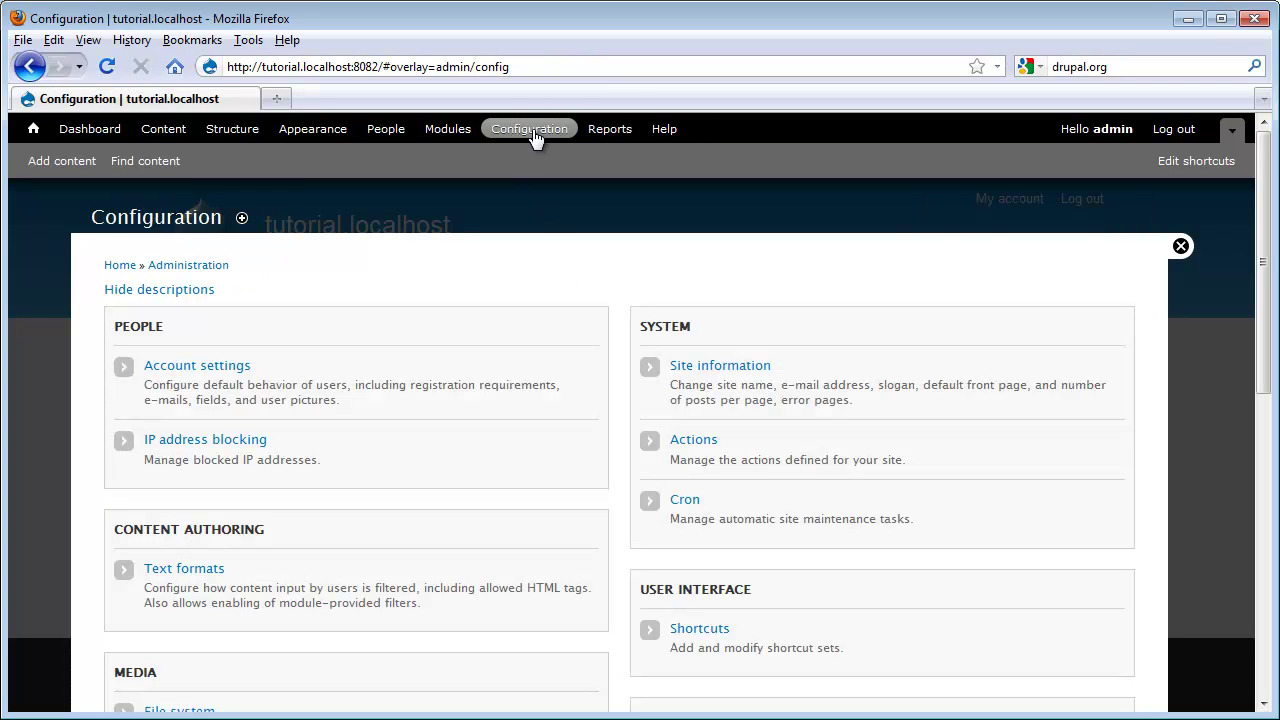
scroll(768, 478, "down", 10)
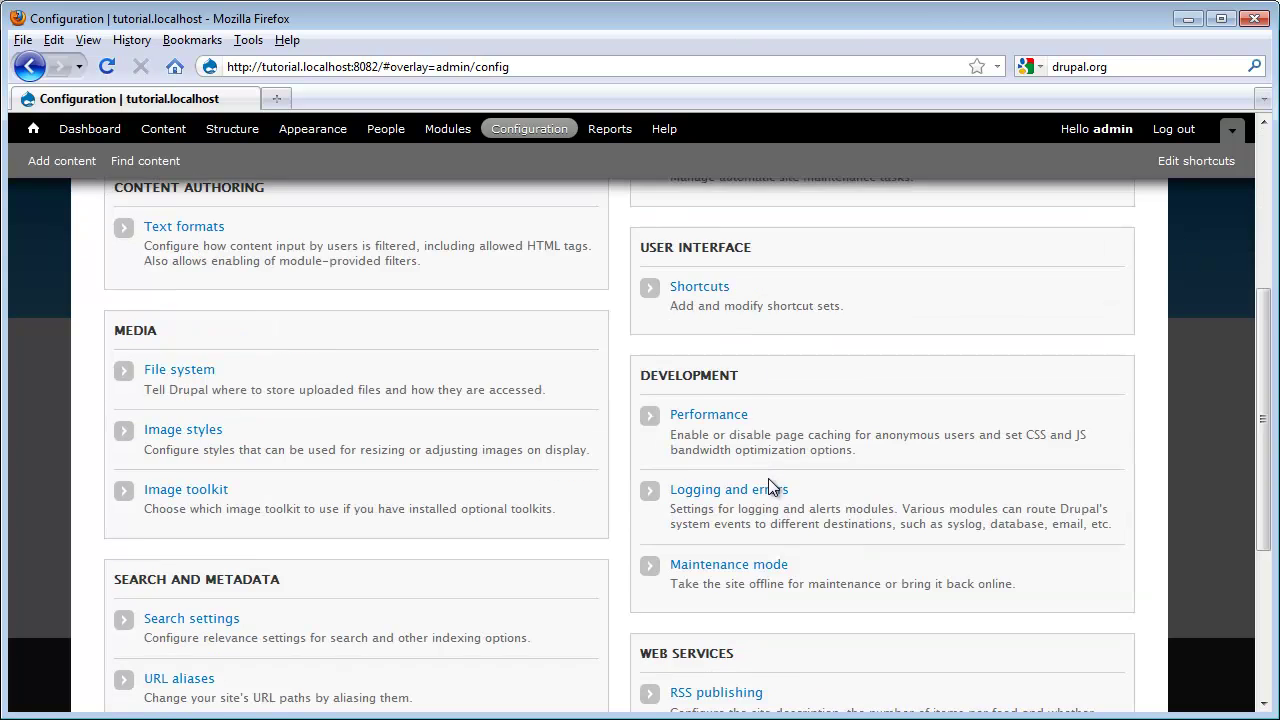
scroll(766, 486, "up", 10)
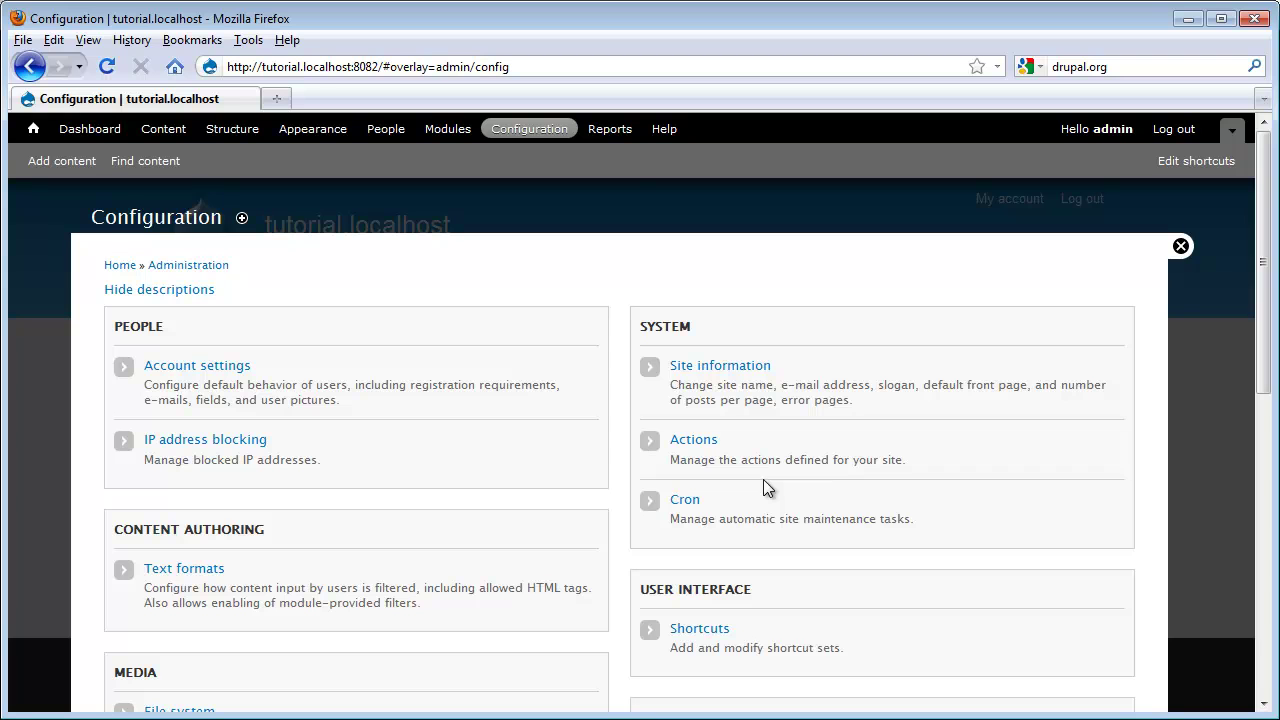
Step: View Reports and the Recent log messages, then go to Help
left_click(614, 131)
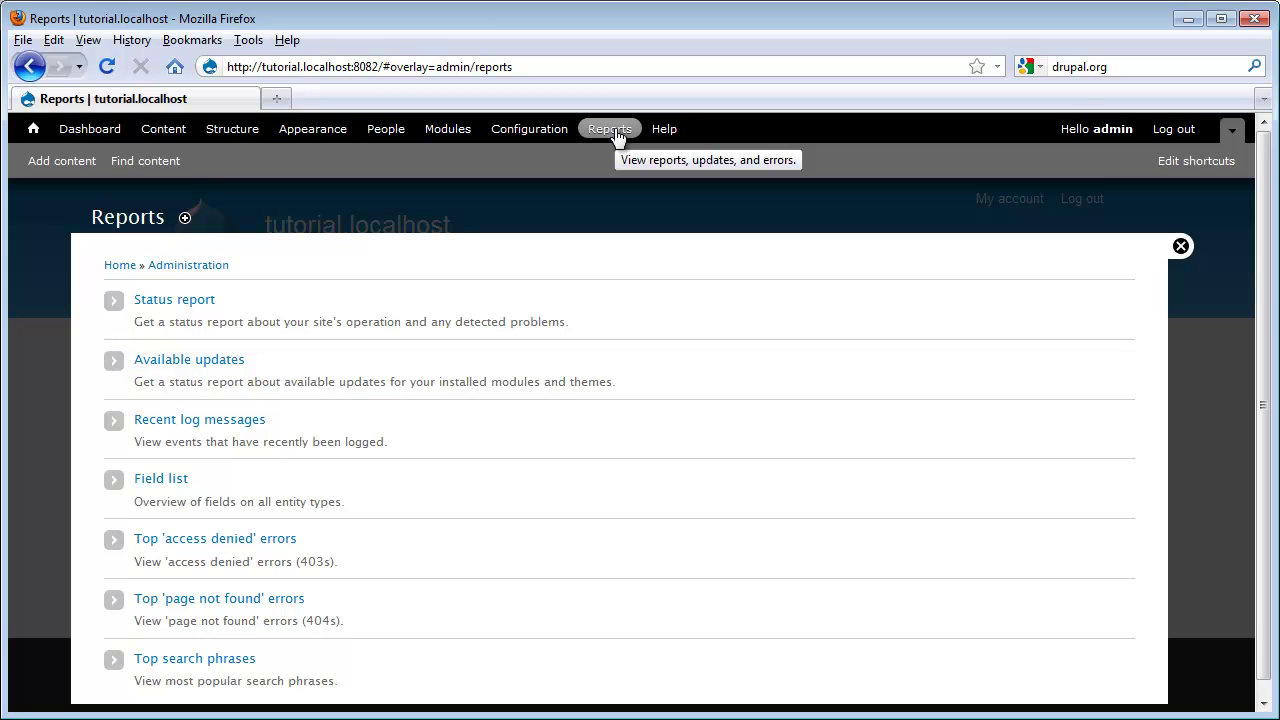
left_click(255, 424)
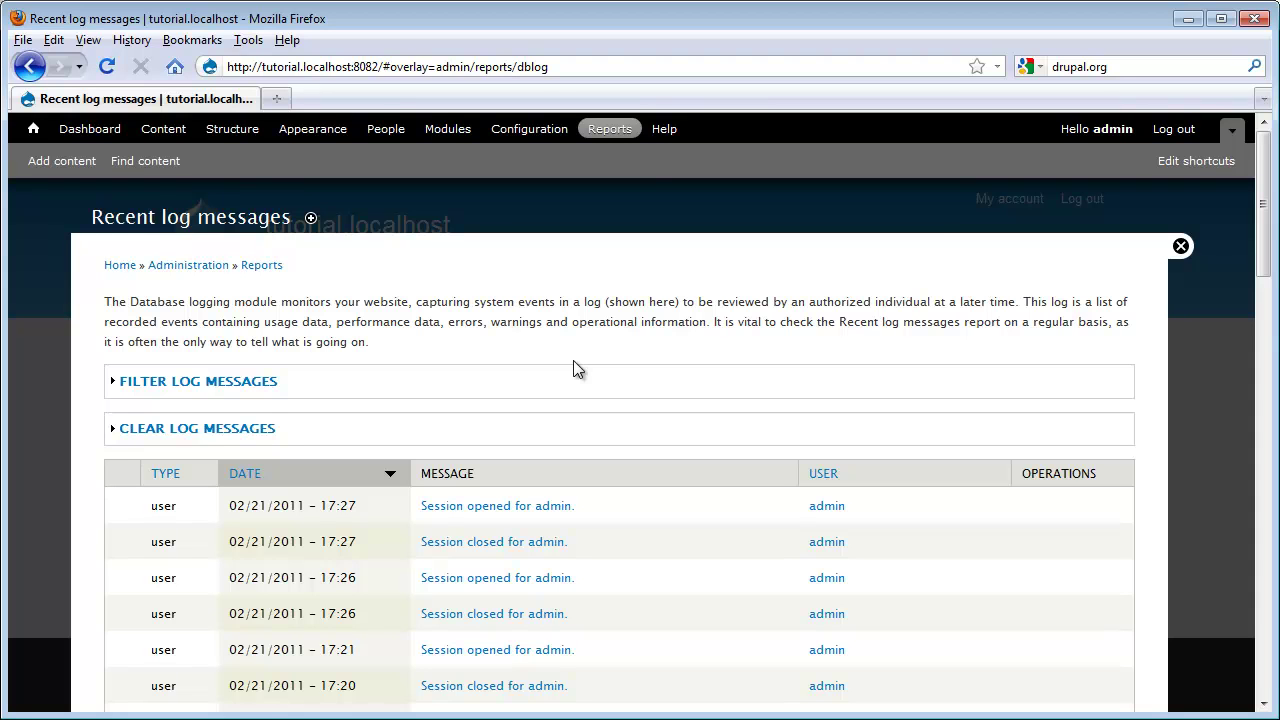
left_click(668, 129)
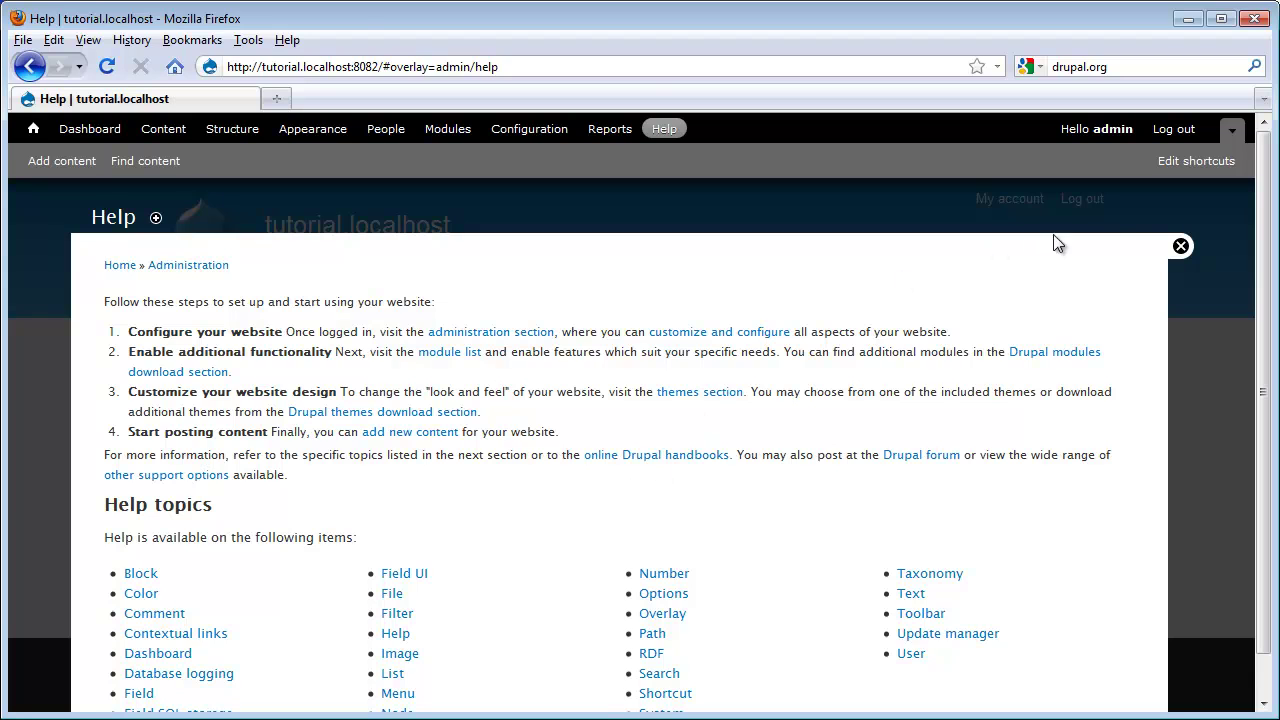
Step: Close Help and reach the Add content page via the Find content and Content links
left_click(1180, 247)
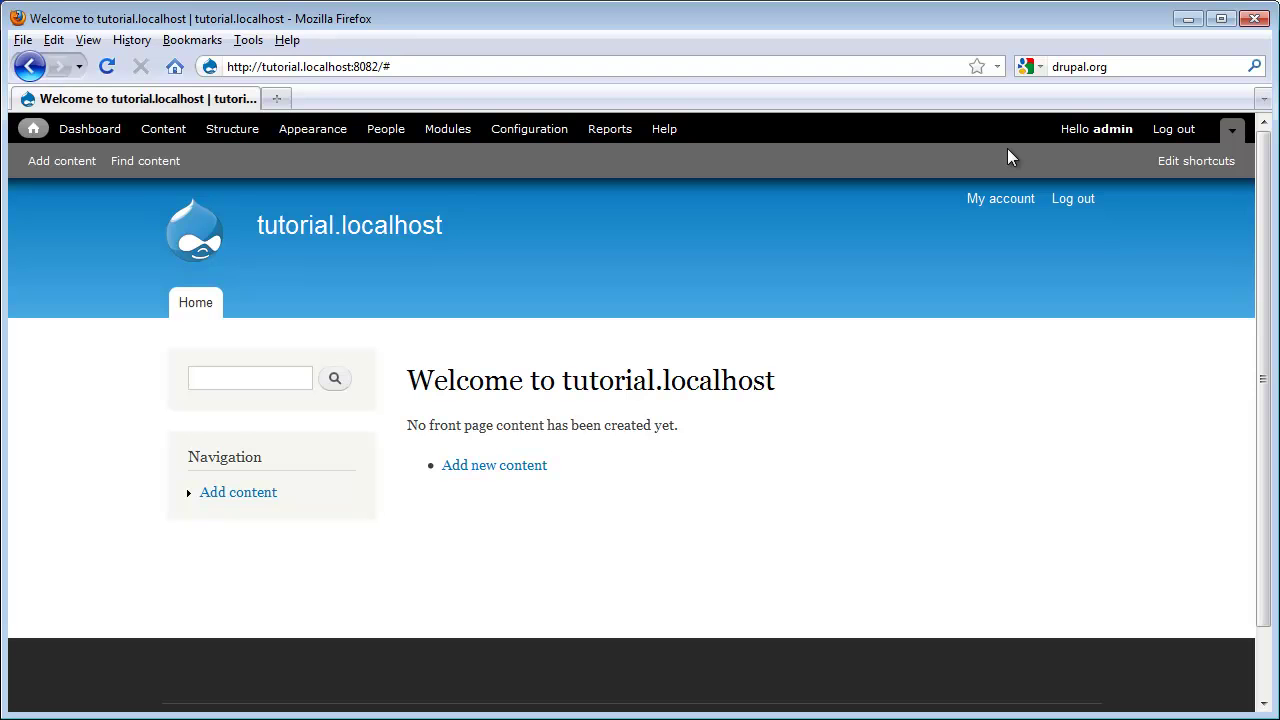
left_click(153, 163)
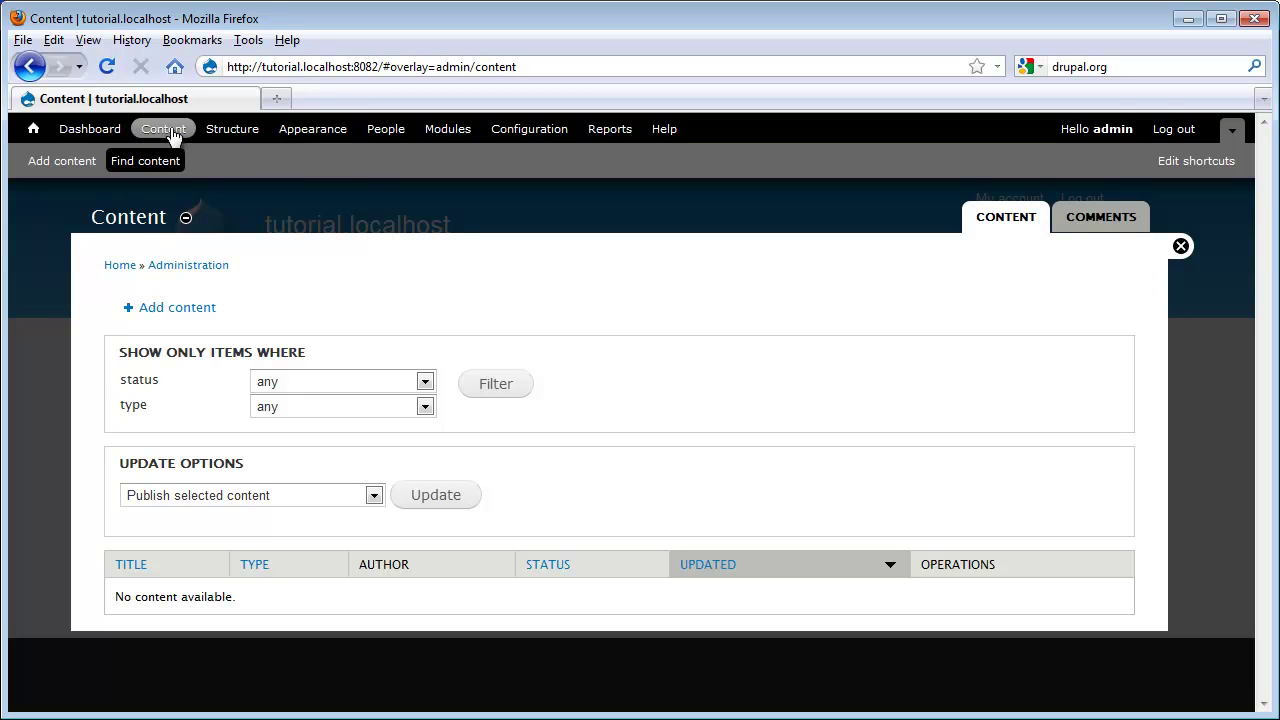
left_click(32, 163)
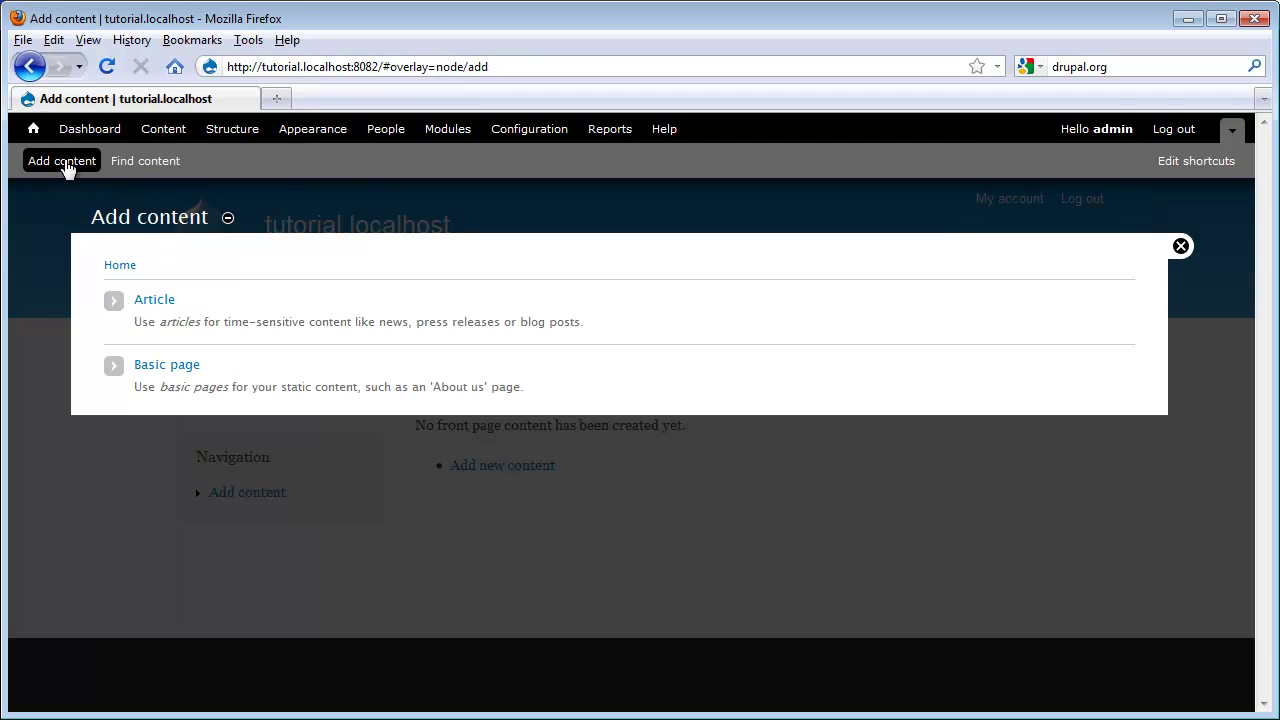
left_click(160, 131)
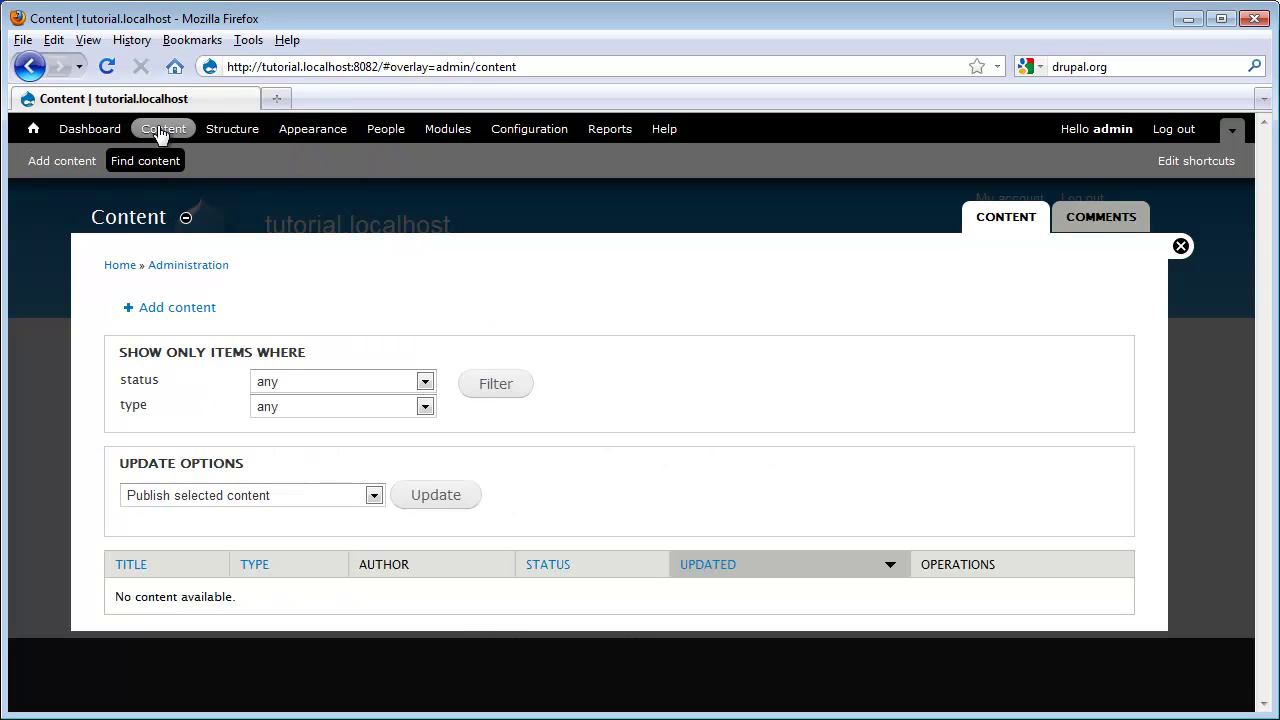
left_click(170, 309)
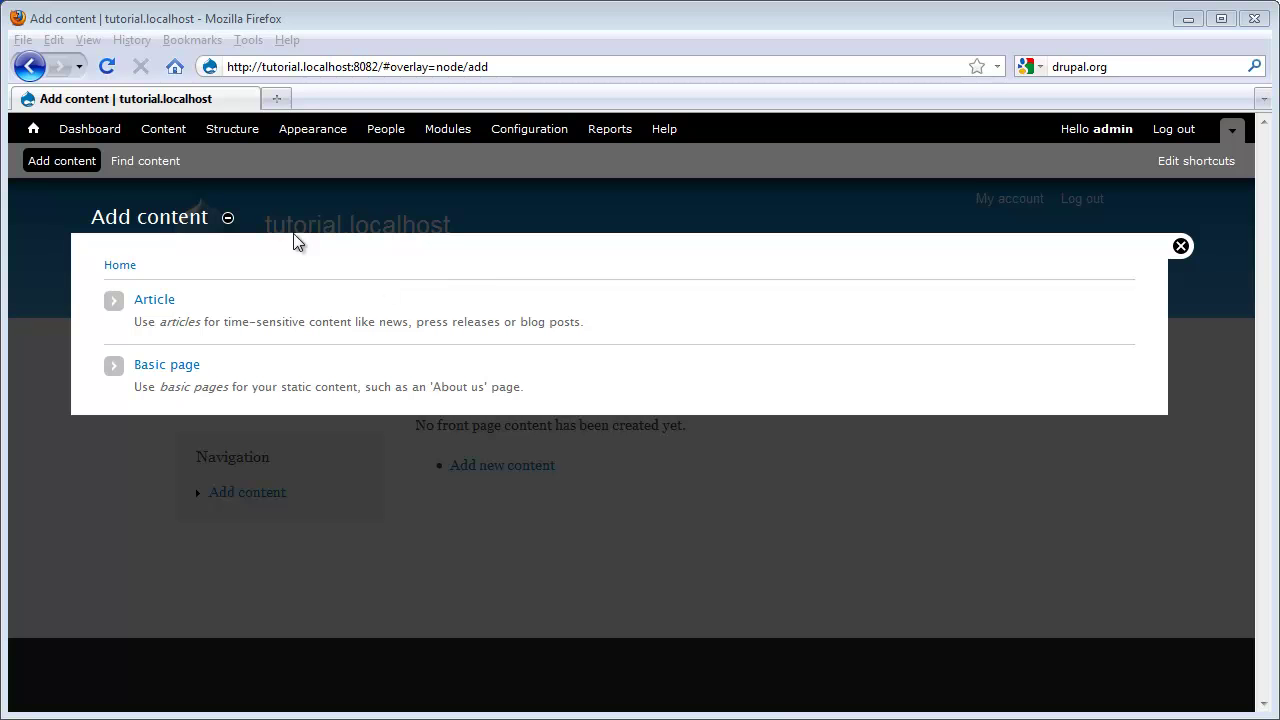
Step: Add the Content > Comments page to the shortcuts bar
left_click(165, 130)
left_click(1080, 219)
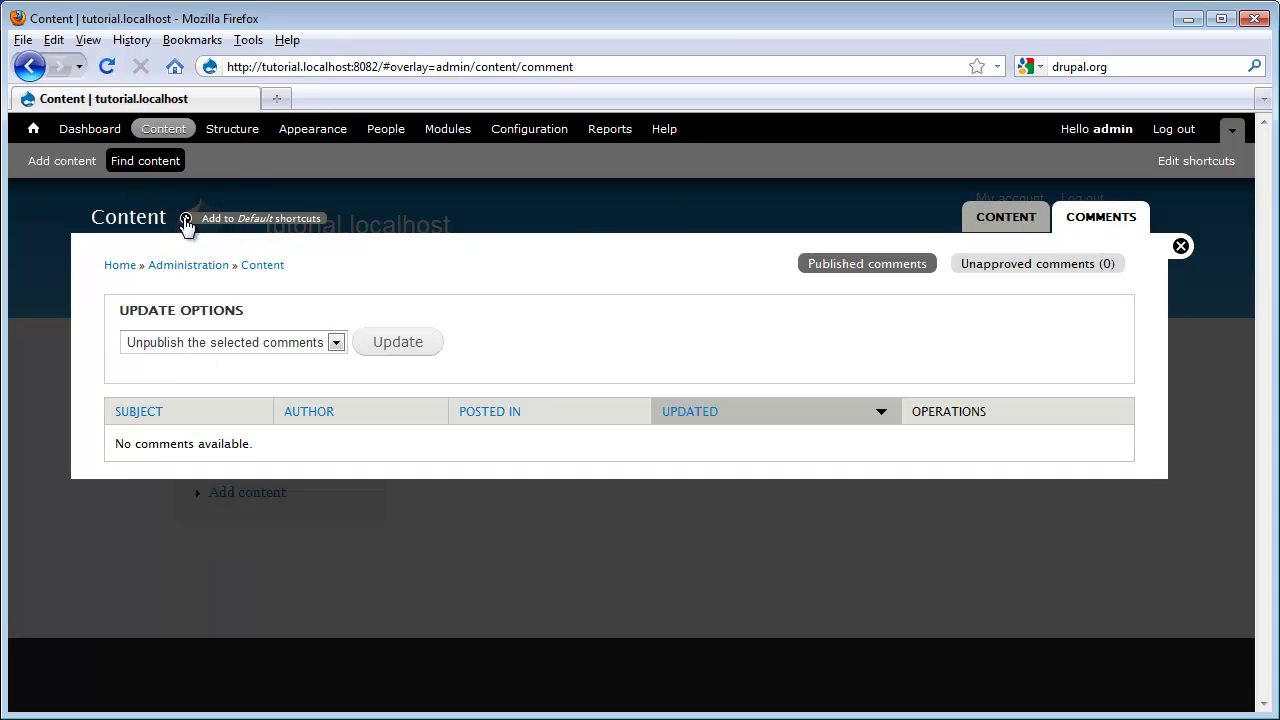
left_click(185, 219)
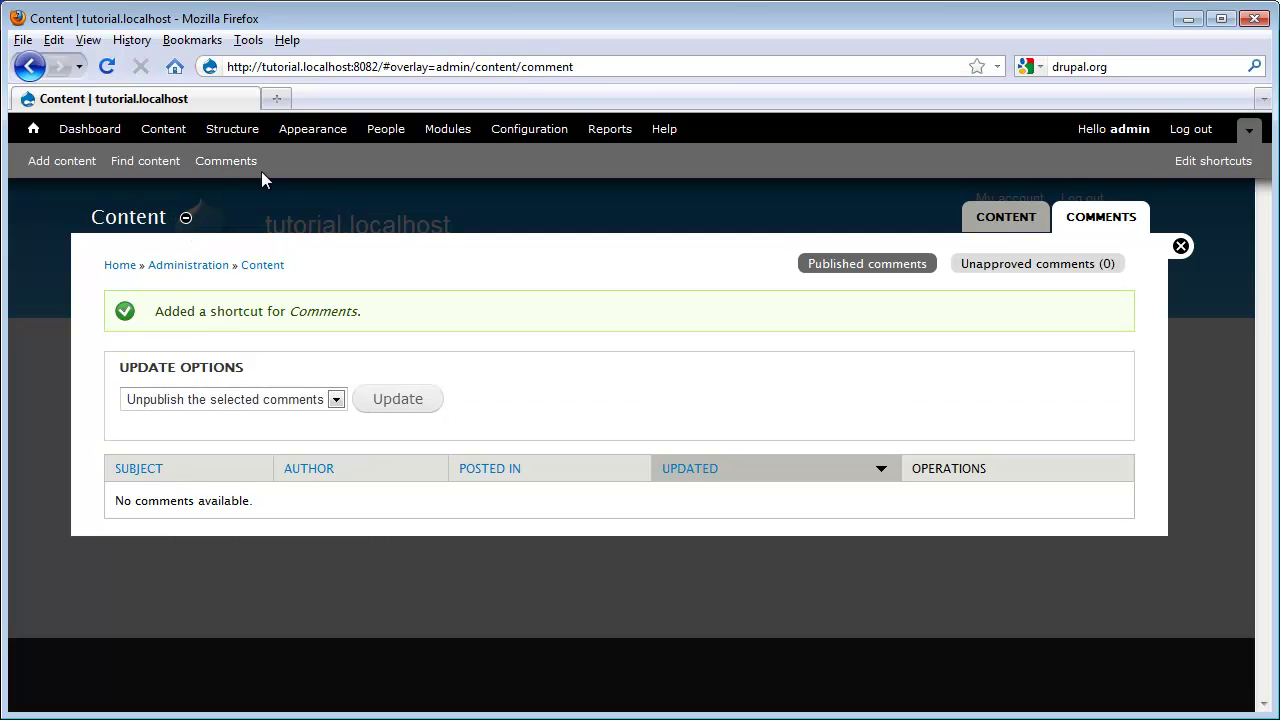
Step: Try the shortcuts, then delete the Comments shortcut from the comments page
left_click(128, 163)
left_click(68, 165)
left_click(216, 166)
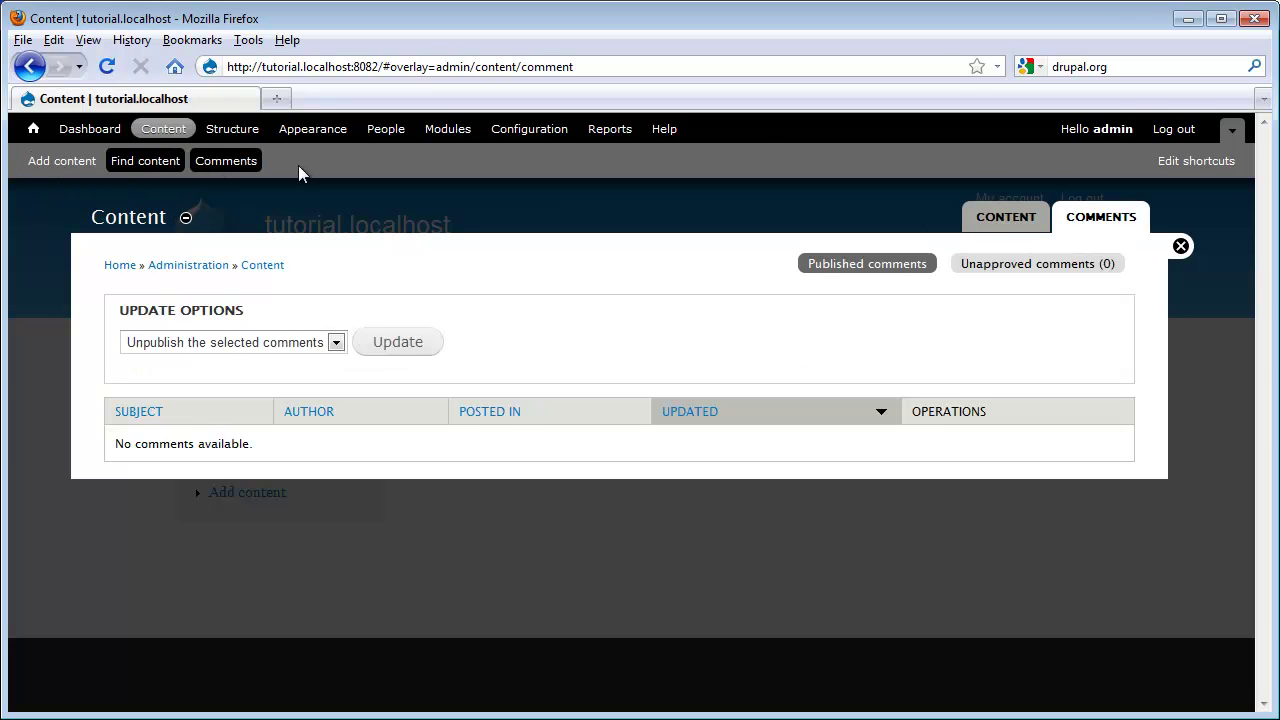
left_click(186, 220)
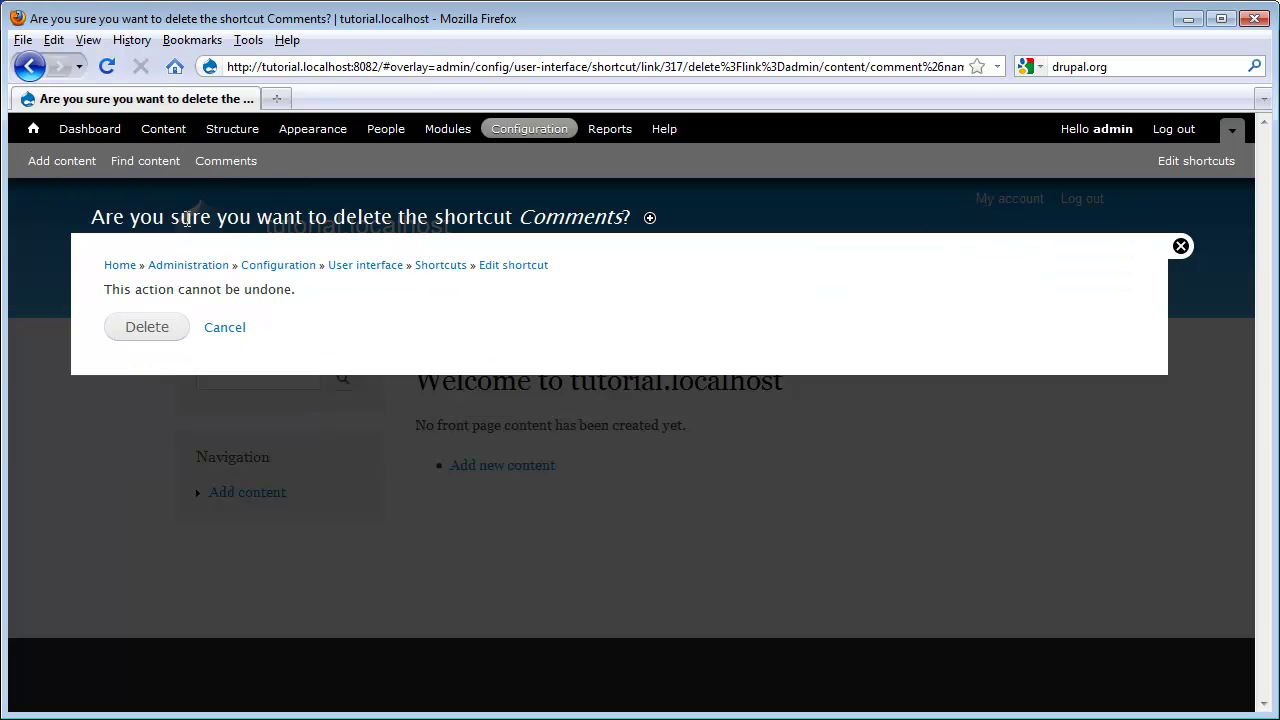
left_click(156, 331)
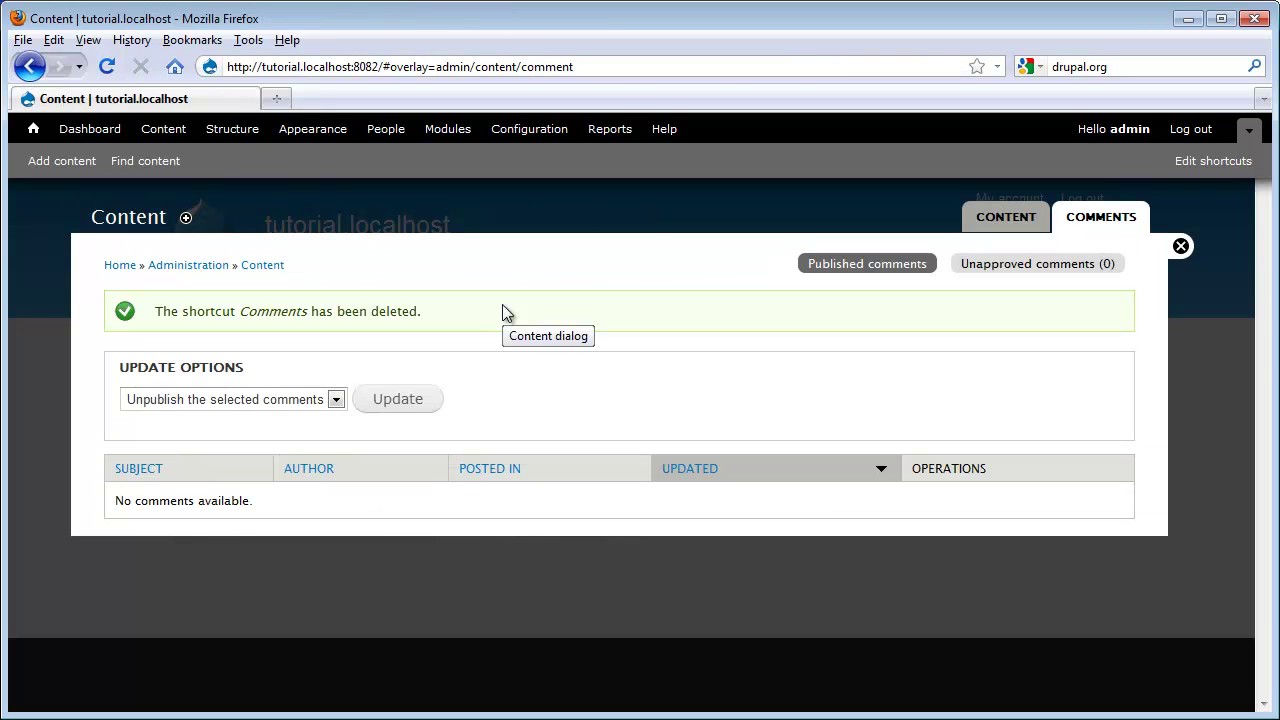
Step: From the front page, list the Navigation block's menu links, then return to the front page
left_click(1180, 247)
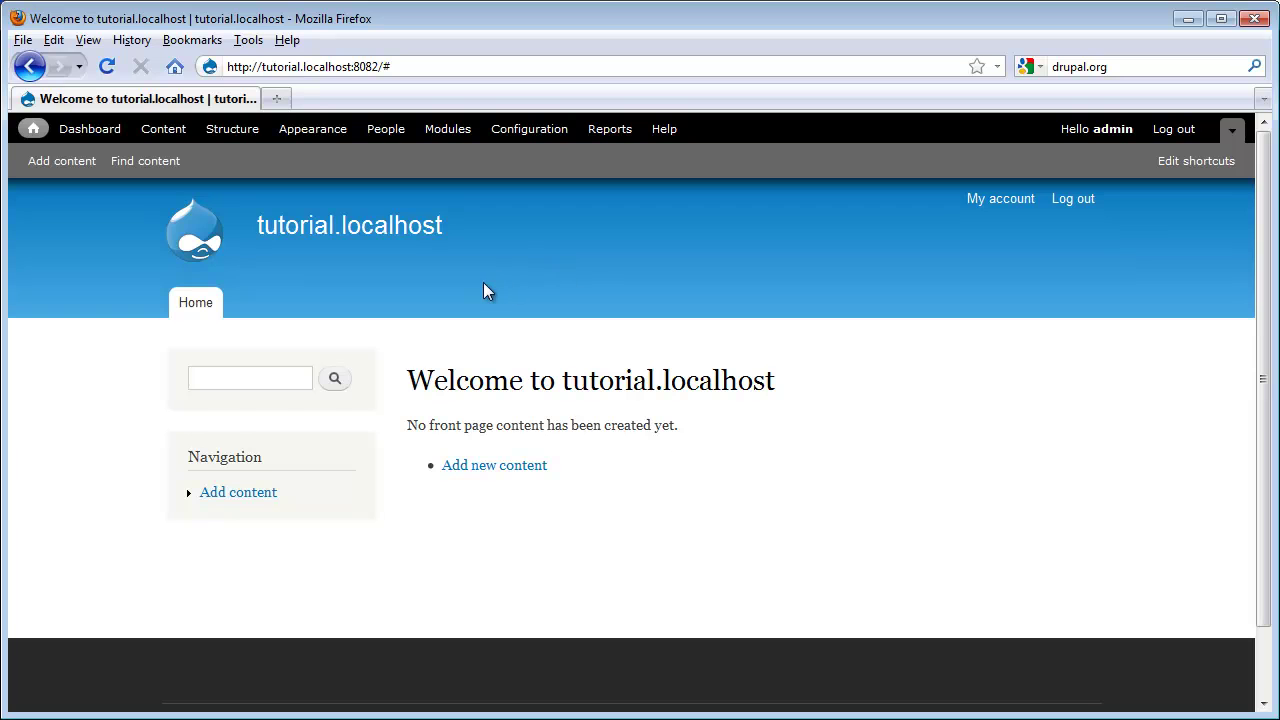
mouse_move(354, 370)
left_click(354, 445)
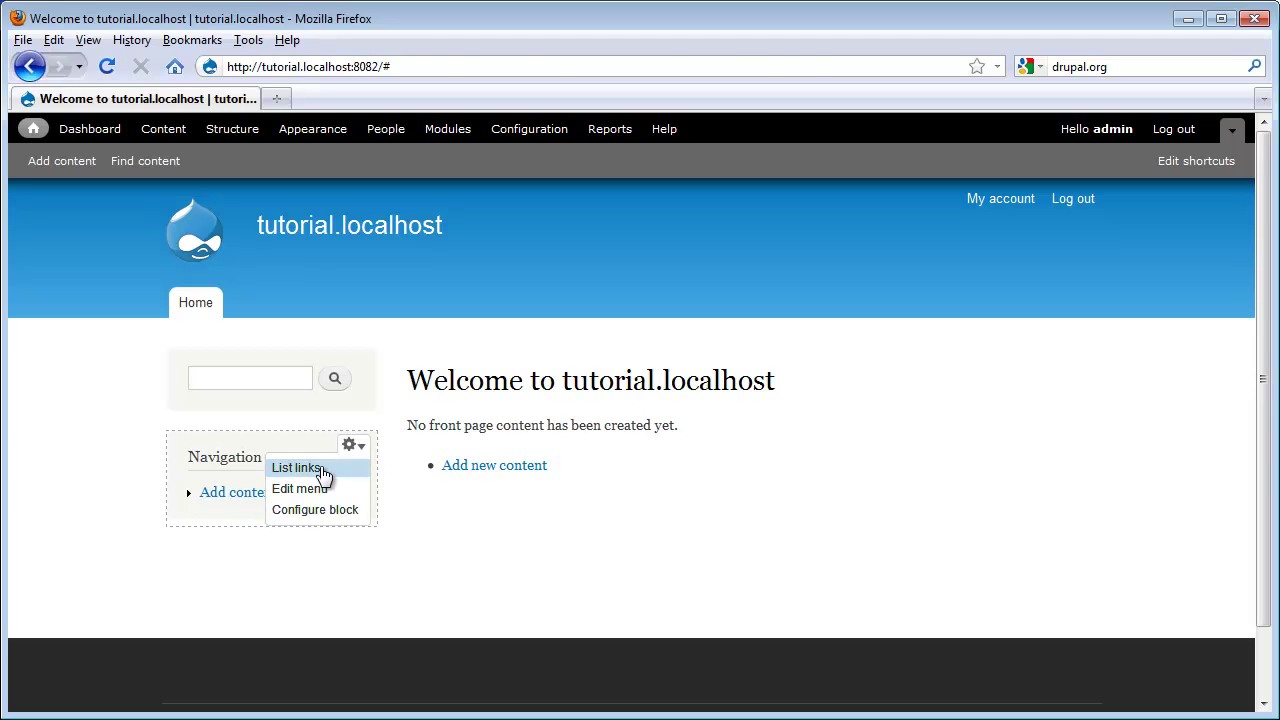
left_click(324, 470)
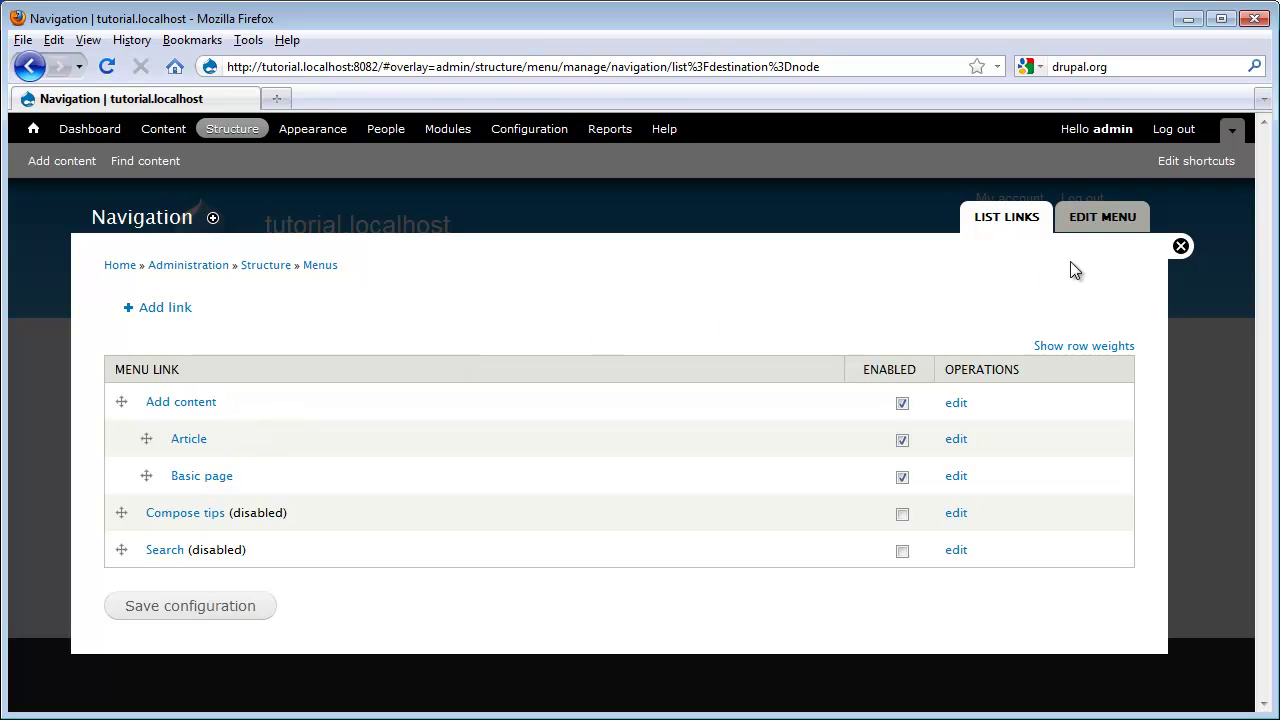
left_click(1181, 247)
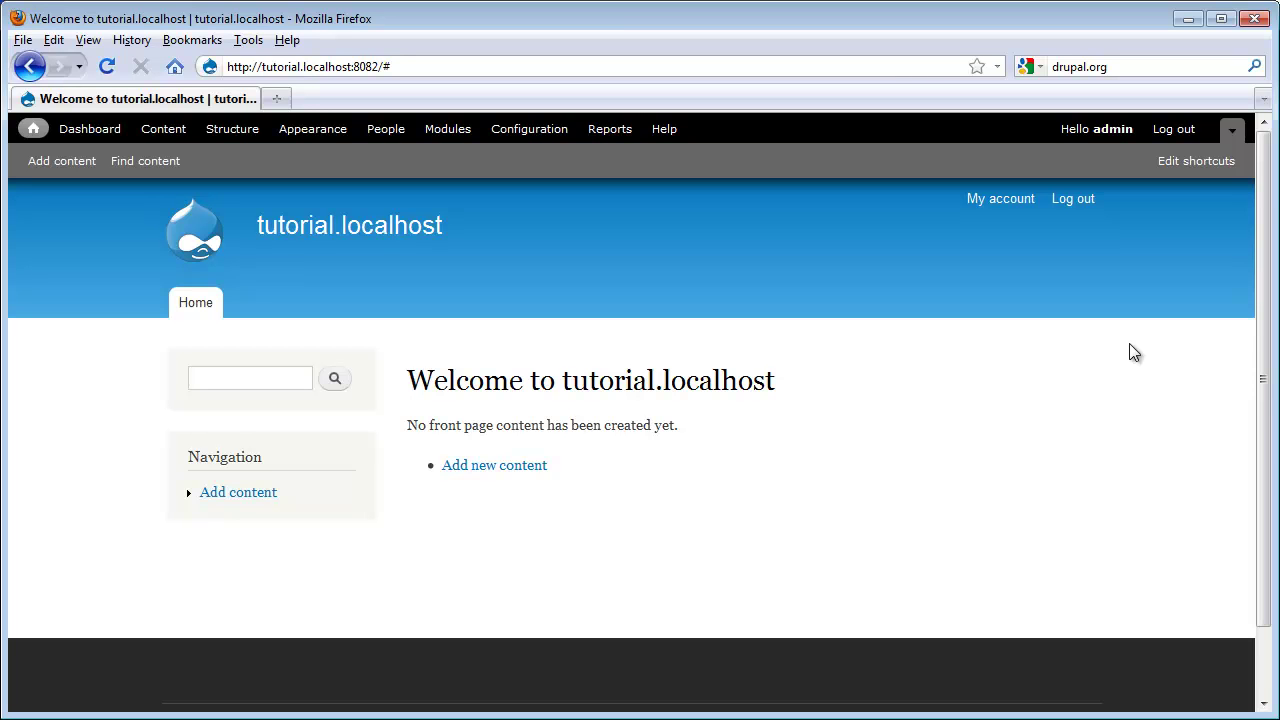
Step: Replace the Site name in Site information with 'Acme Widgets' and save the configuration
left_click(540, 131)
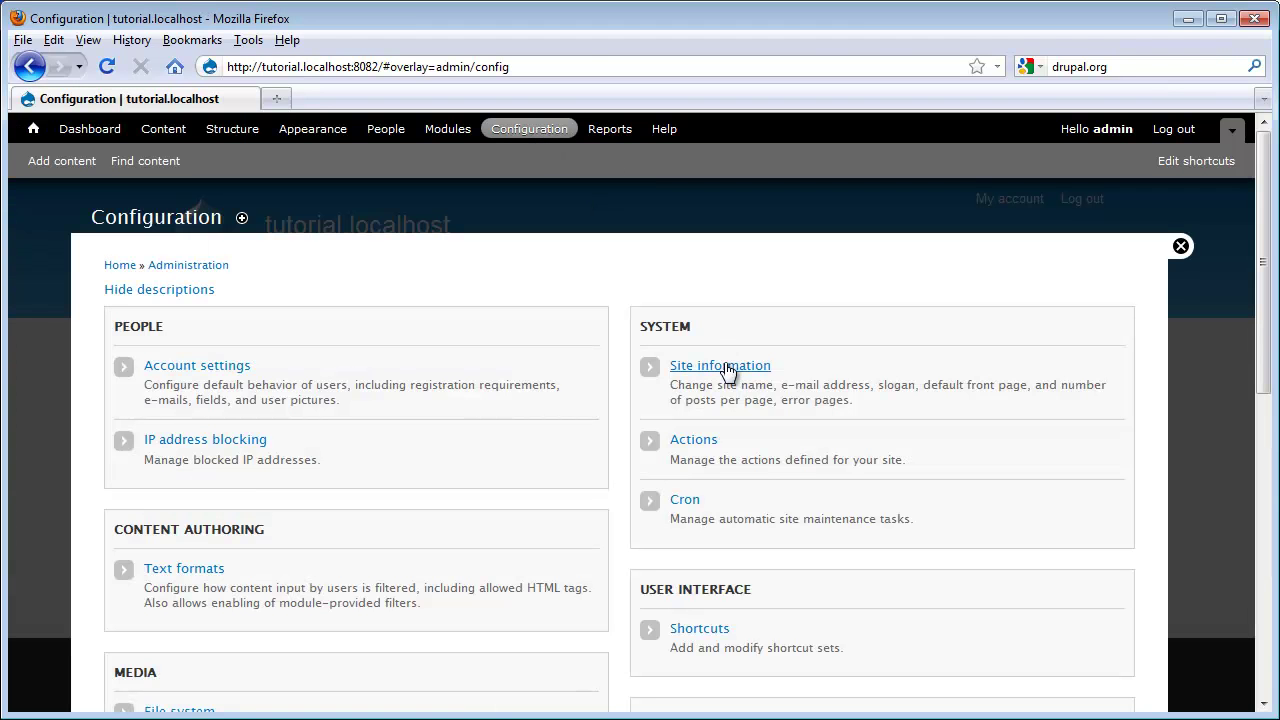
left_click(724, 367)
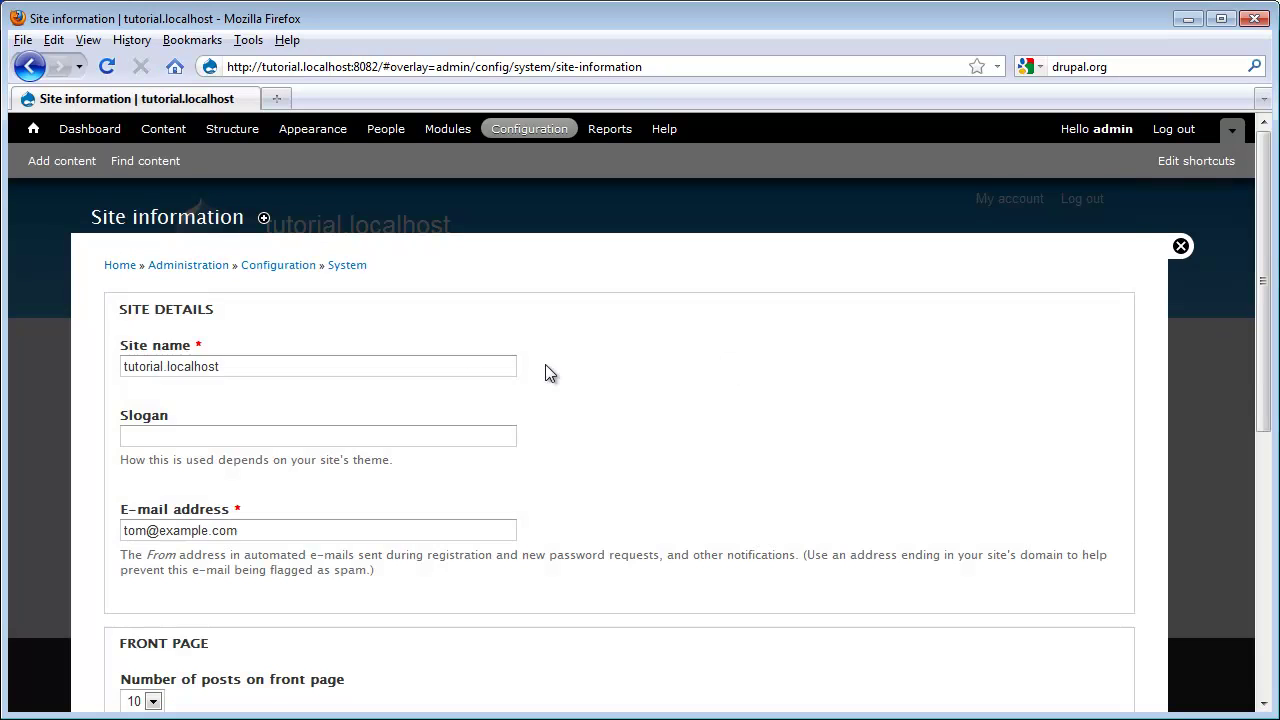
scroll(305, 323, "down", 8)
scroll(320, 317, "up", 8)
triple_click(255, 367)
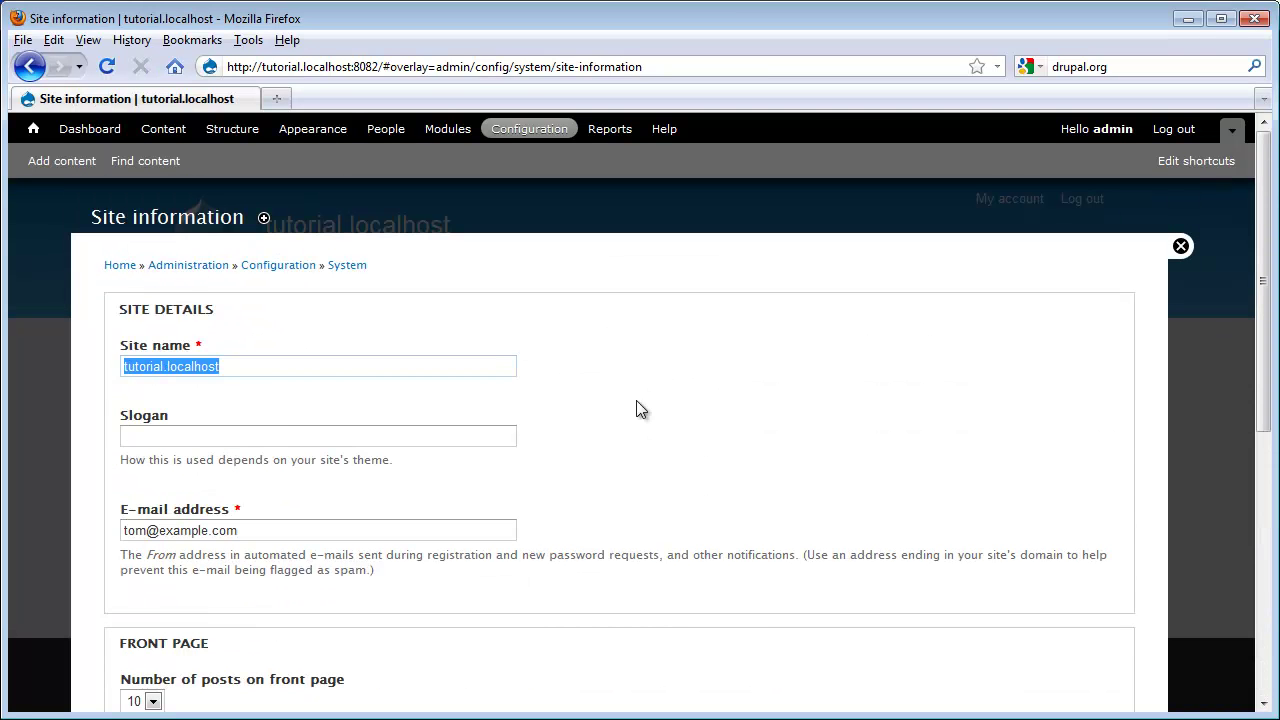
type("Acme ")
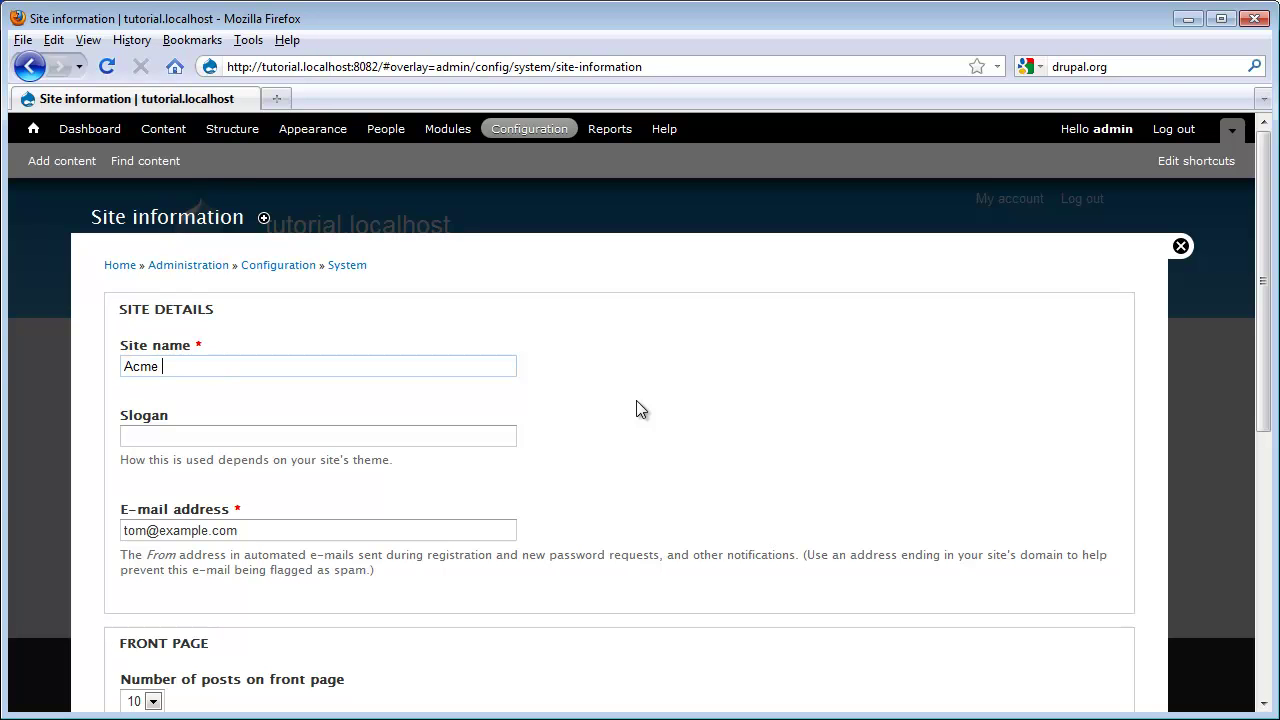
type("Widgets")
scroll(620, 398, "down", 2)
scroll(616, 402, "down", 6)
left_click(214, 643)
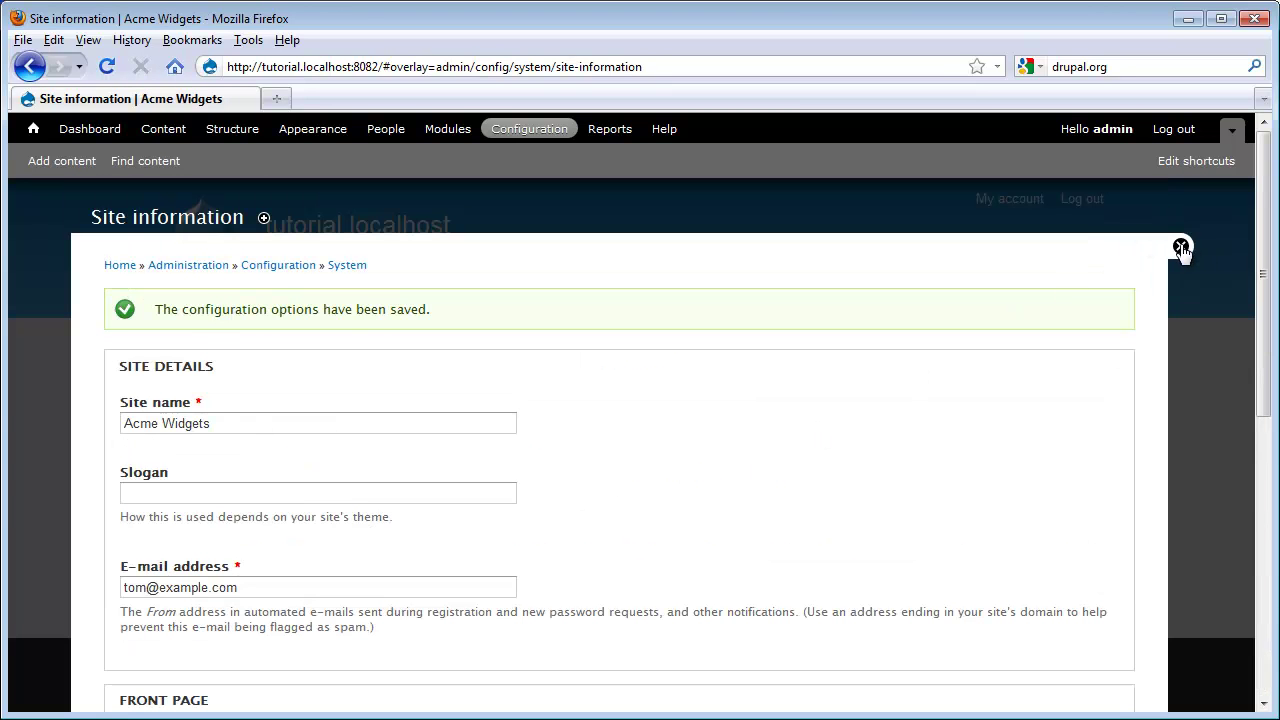
Step: Close the Site information overlay to show the front page headed 'Acme Widgets'
left_click(1181, 246)
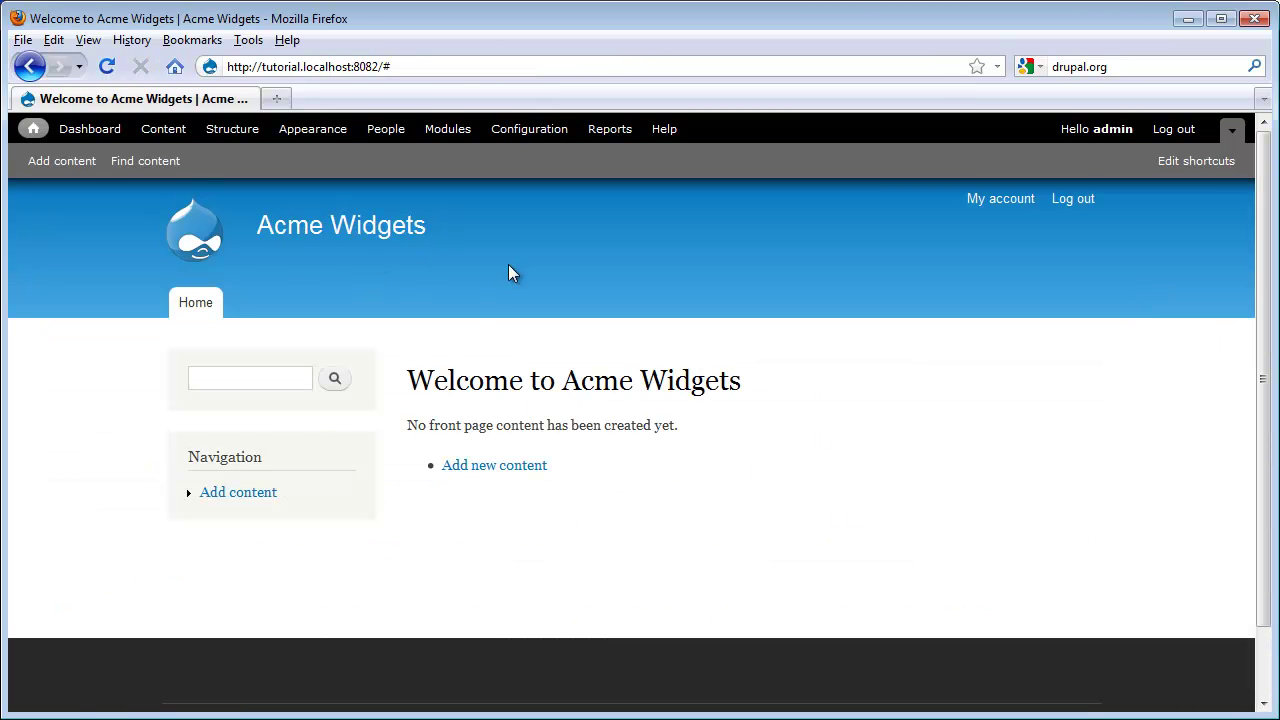